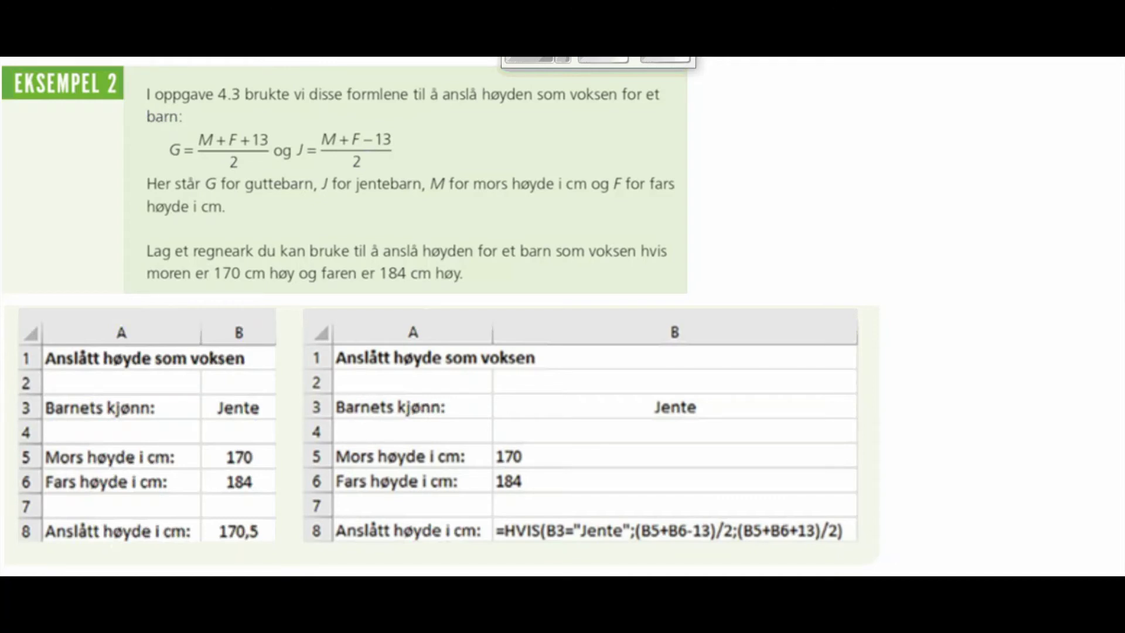
Switch to the blank Excel sheet, enter the title "Anslått høyde som voksen" in A1 and widen column A to fit it
key("alt+Tab")
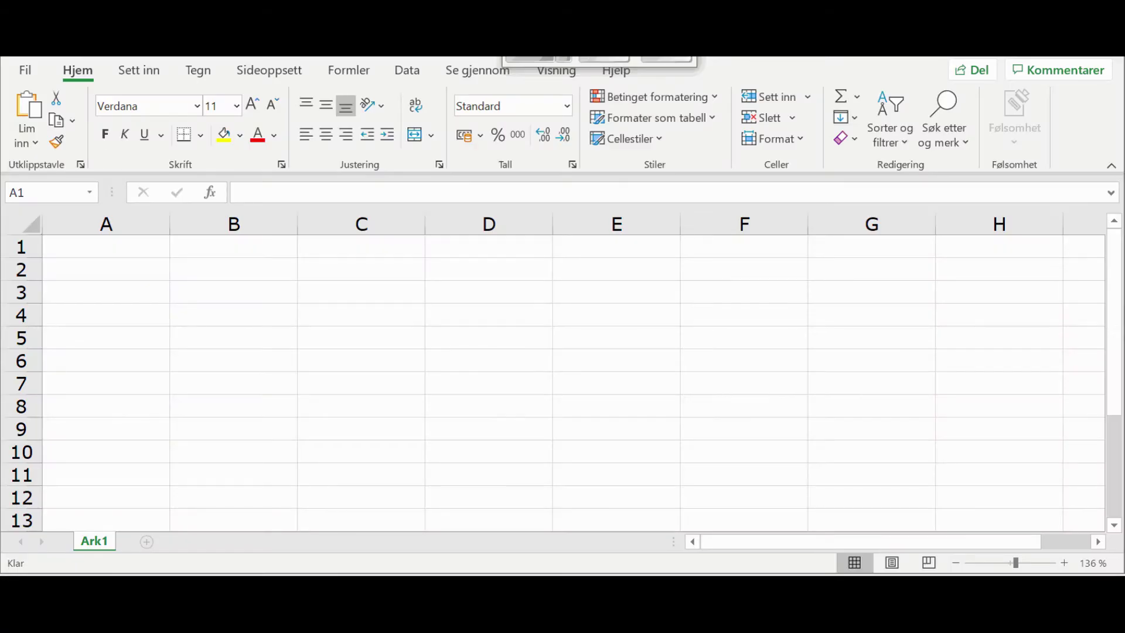
left_click(103, 245)
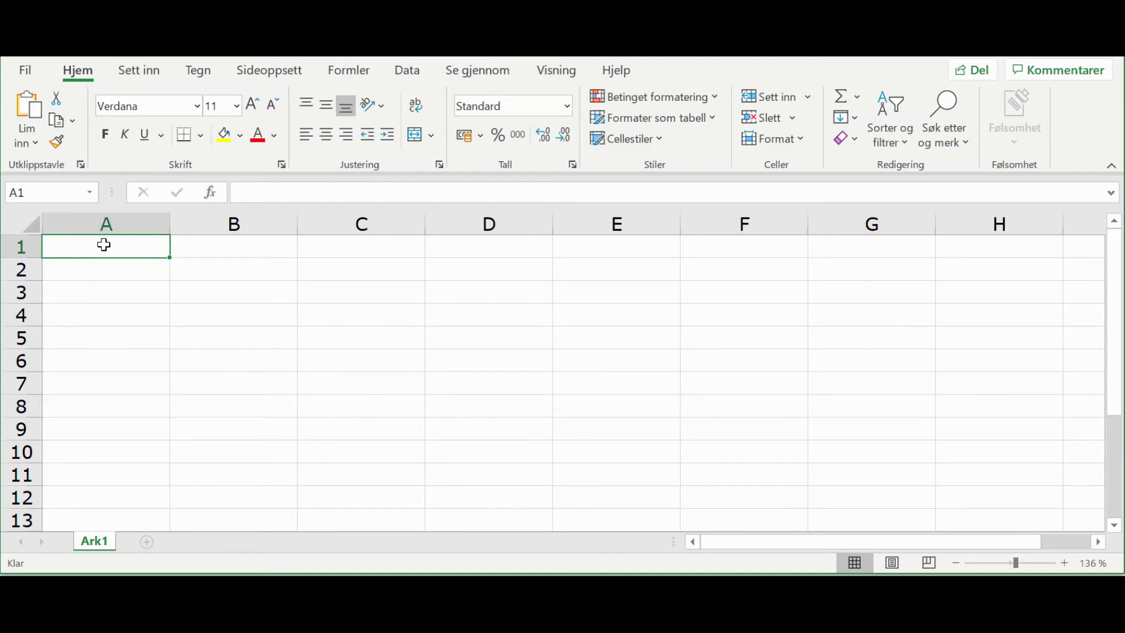
type("Anslått")
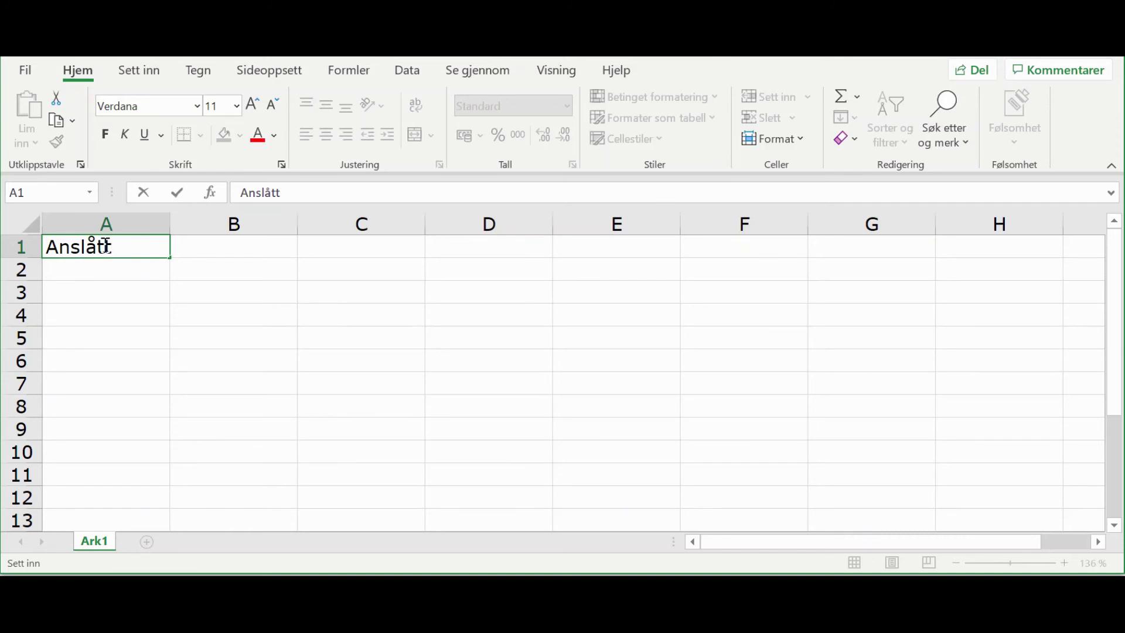
type(" høyde s")
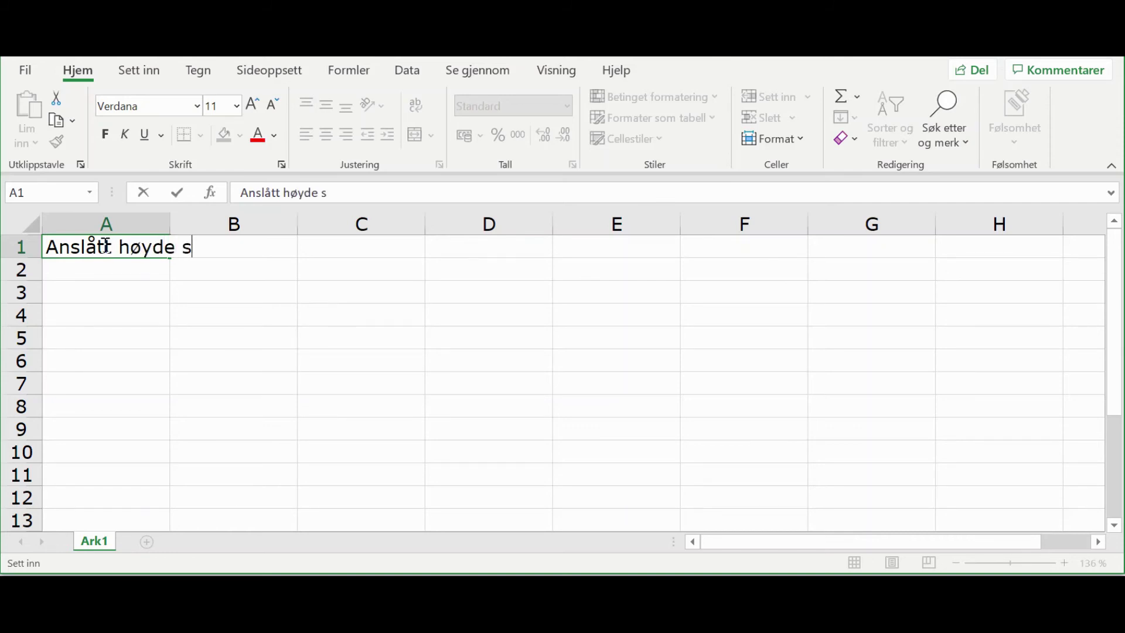
type("om vokse")
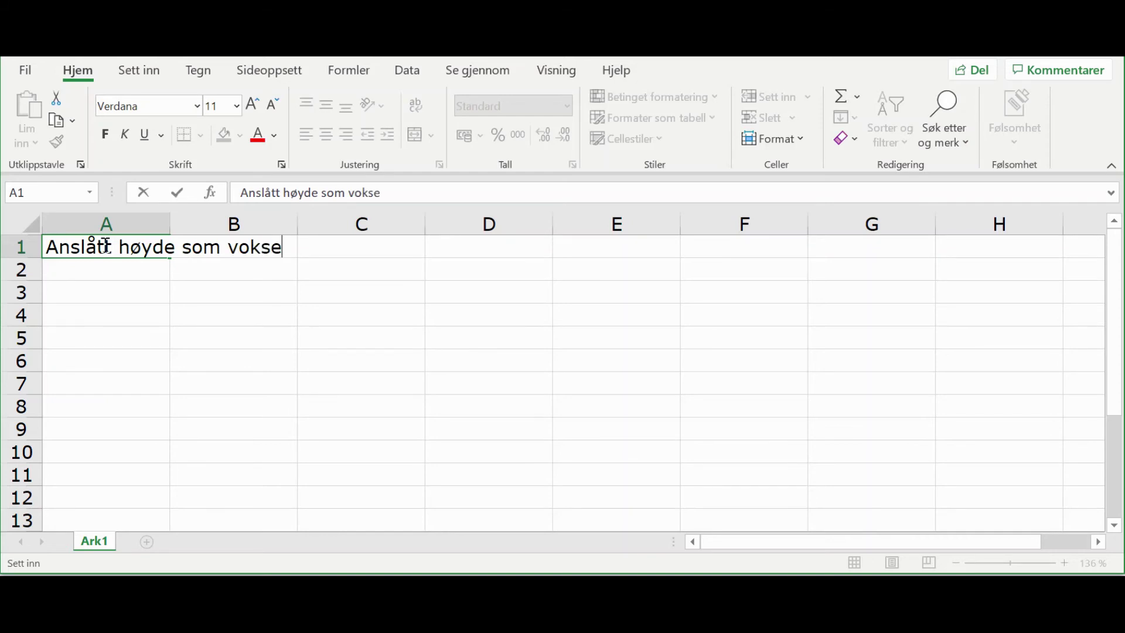
type("n")
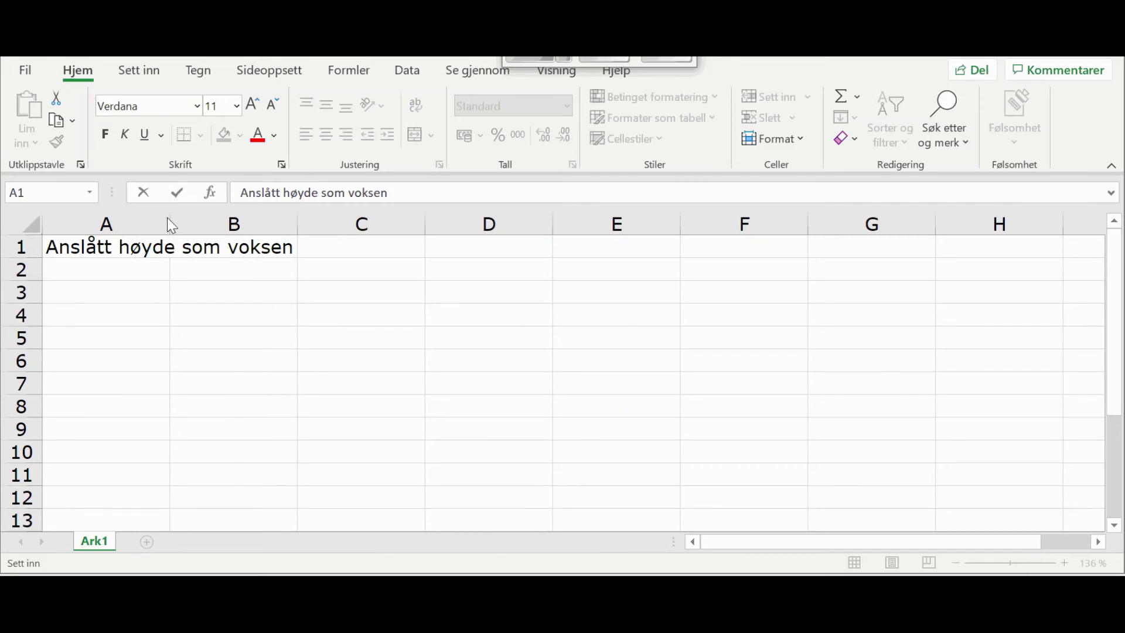
key("Right")
key("Left")
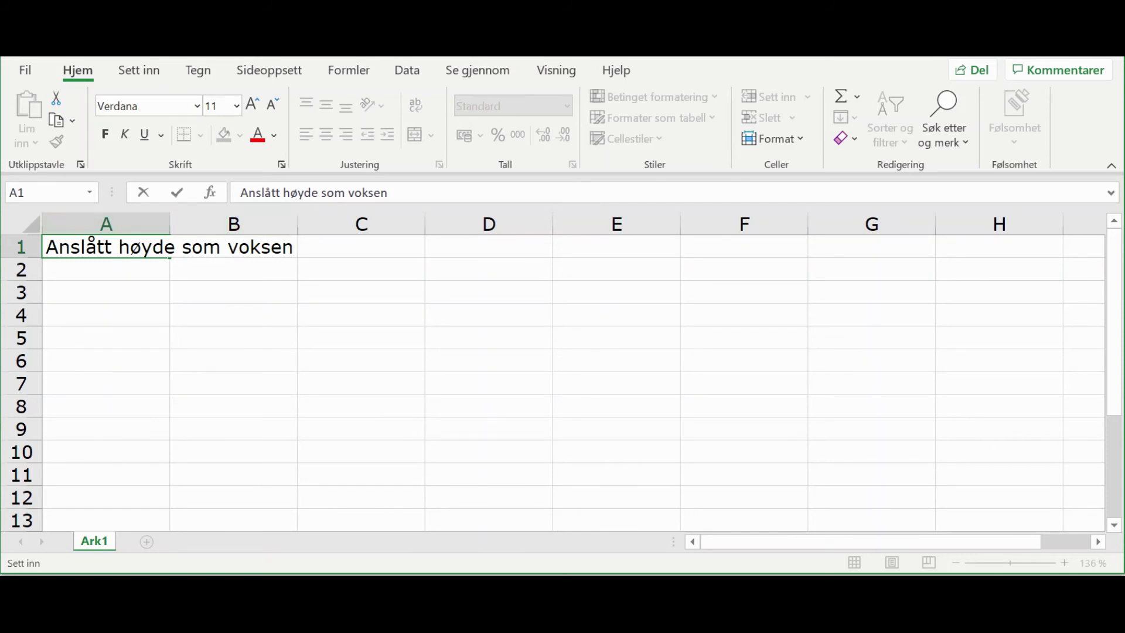
key("Escape")
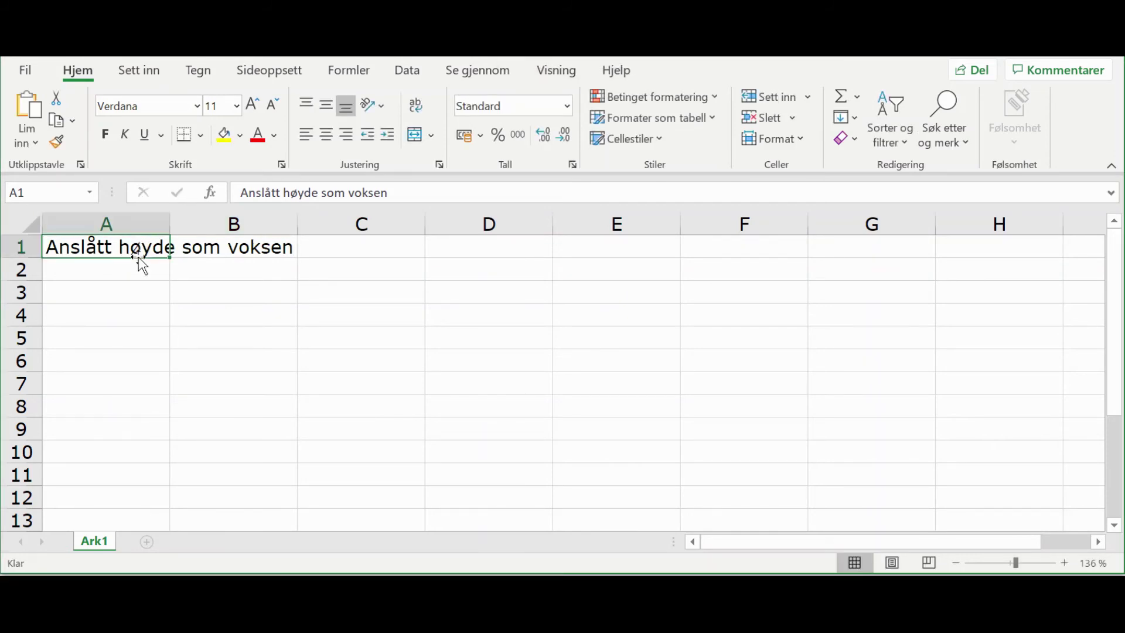
left_click_drag(171, 223, 352, 231)
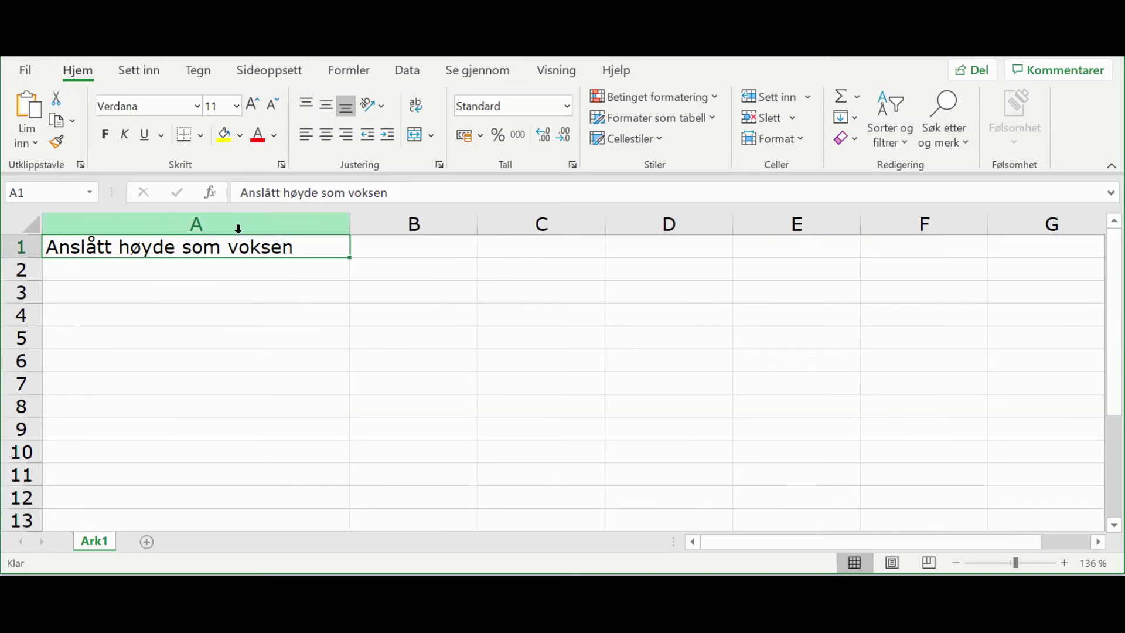
left_click_drag(350, 222, 317, 219)
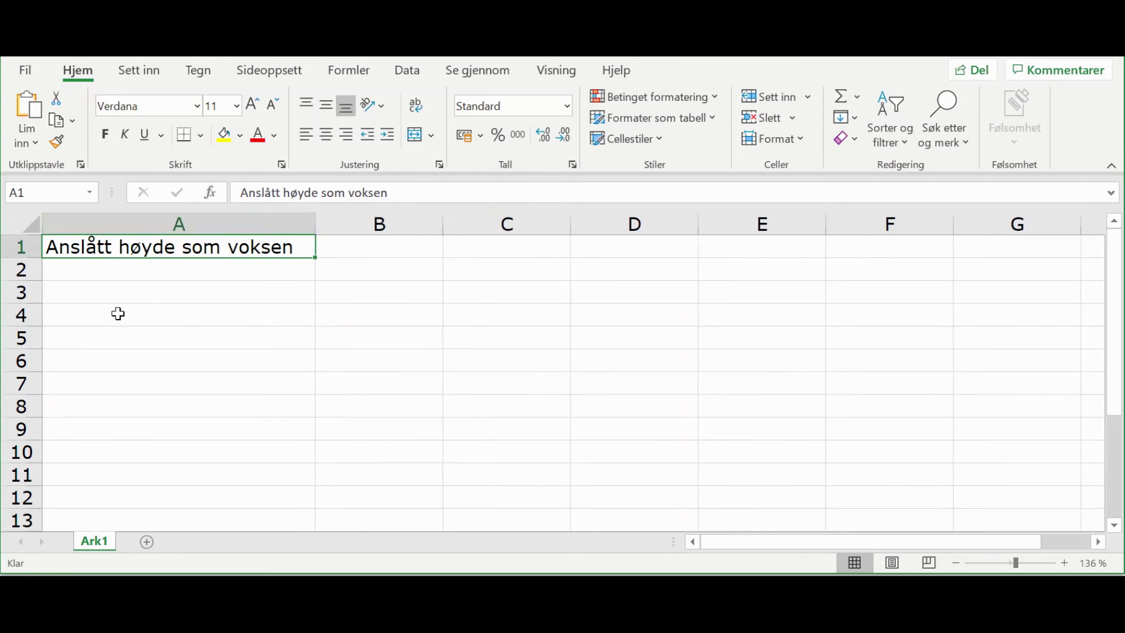
Enter the label "Barnets kjønn" in cell A3
left_click(93, 294)
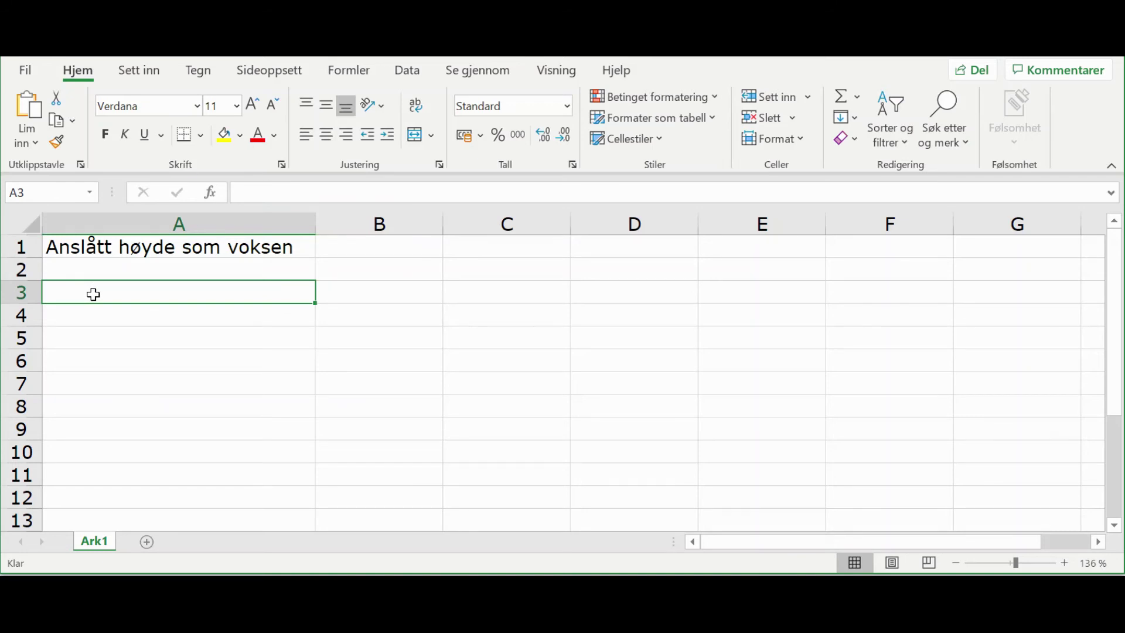
type("Bar")
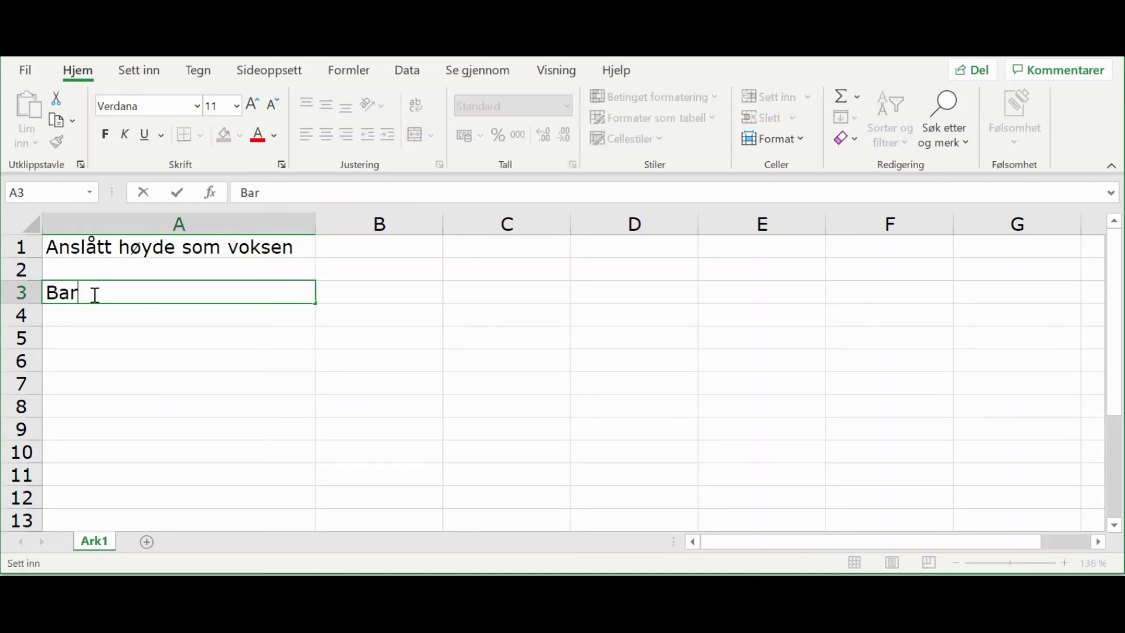
type("nets kjønn")
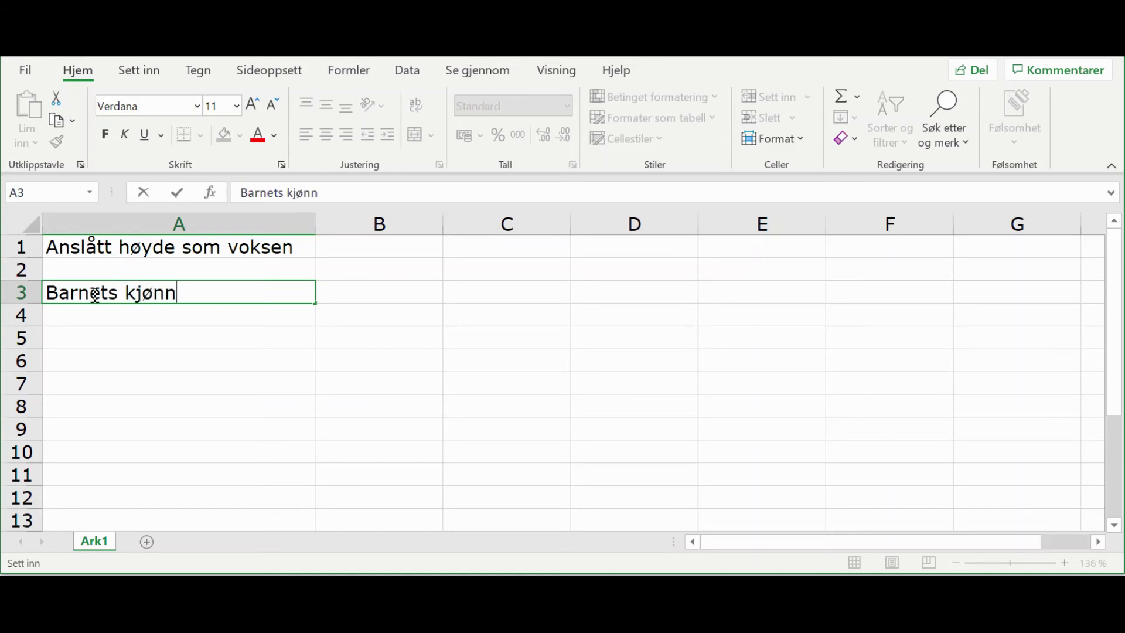
key("Return")
key("Return")
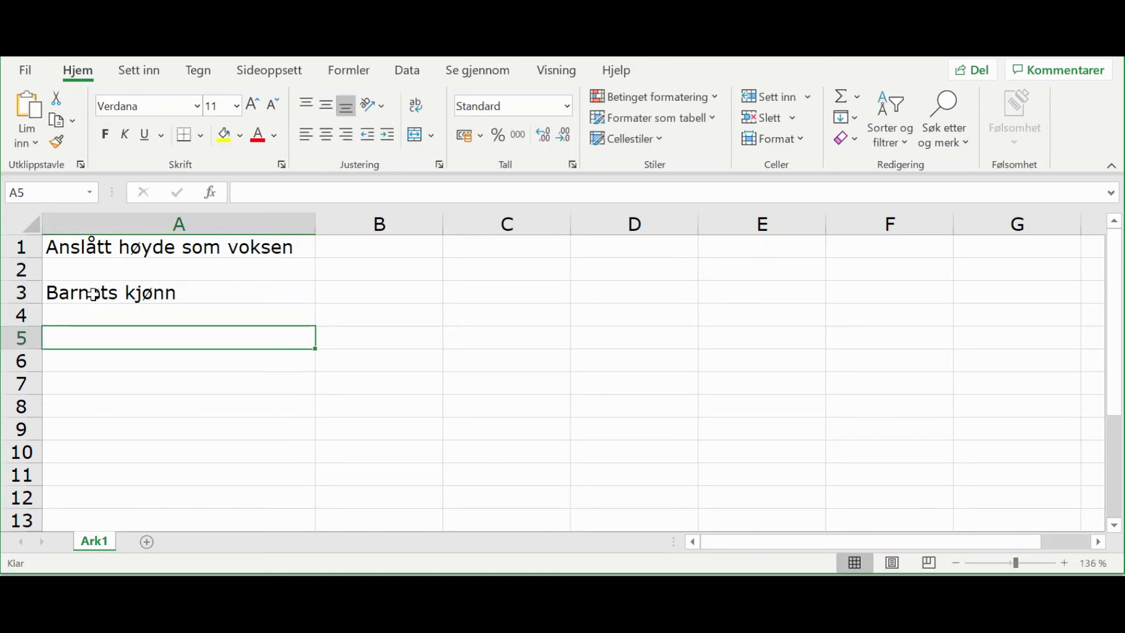
Enter the labels "Mors høyde i cm" in A5 and "Fars høyde i cm" in A6
type("Mo")
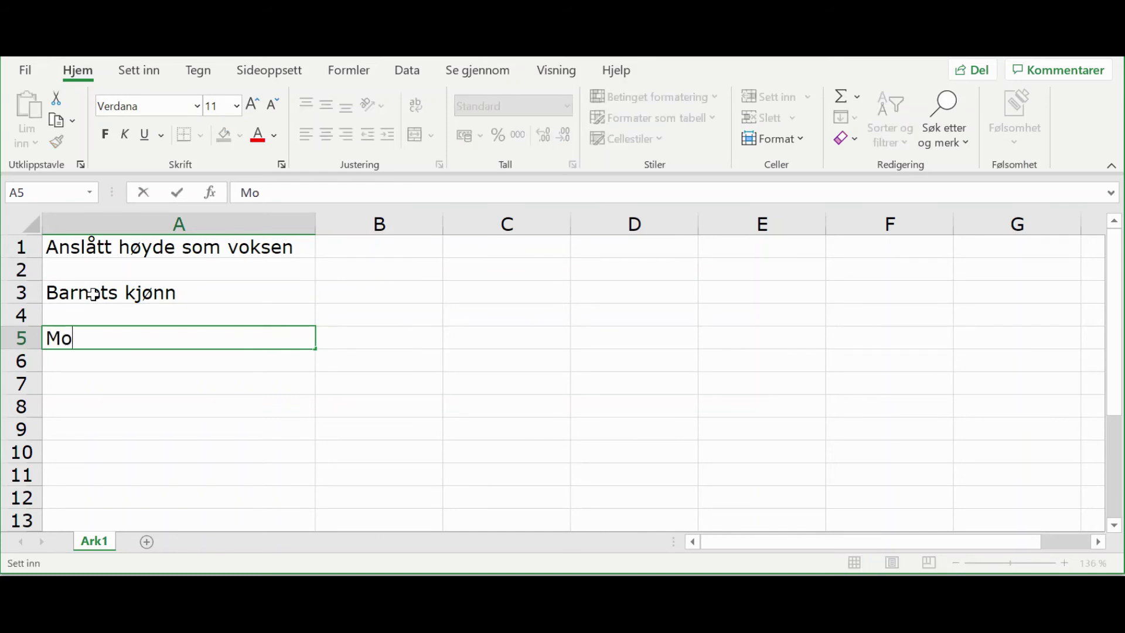
type("rs høyde i c")
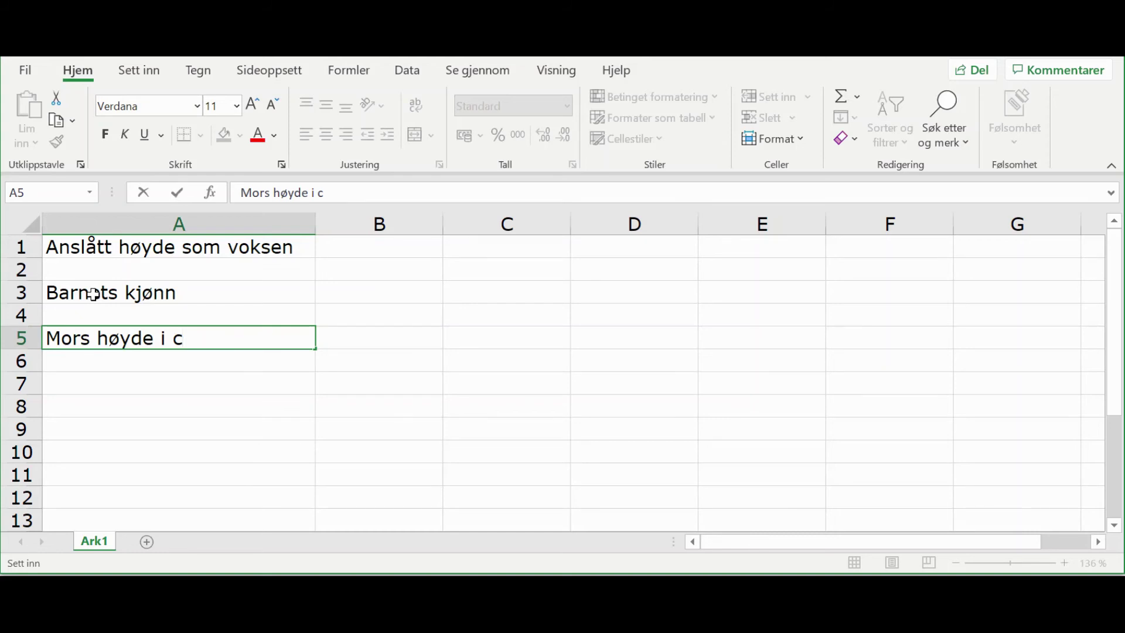
type("m")
key("Return")
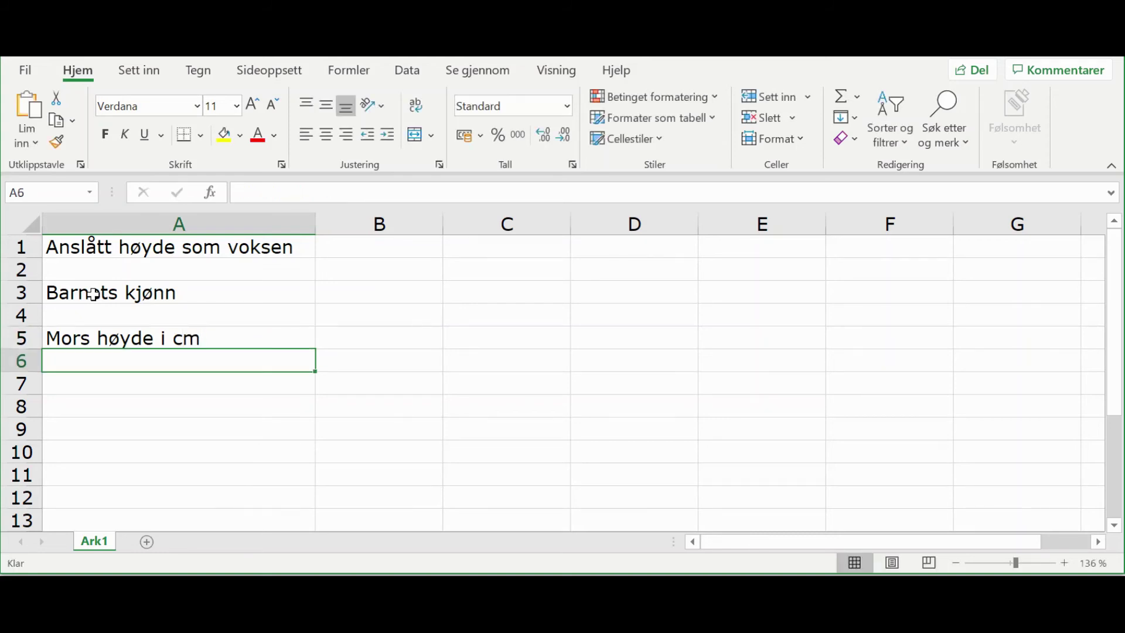
type("Fars")
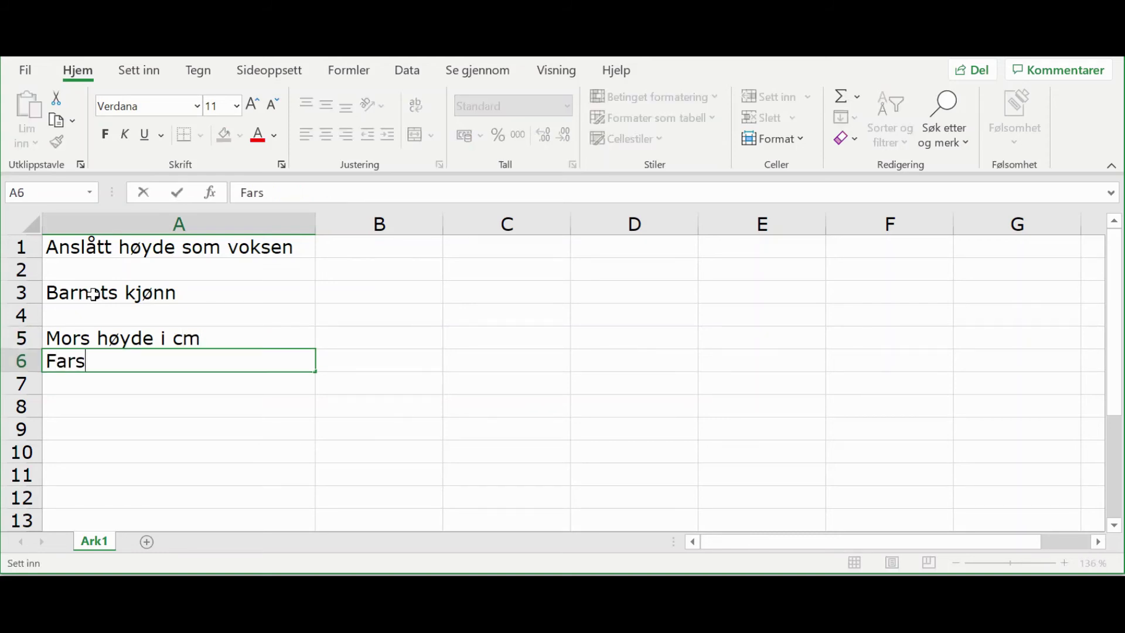
type(" høyde ")
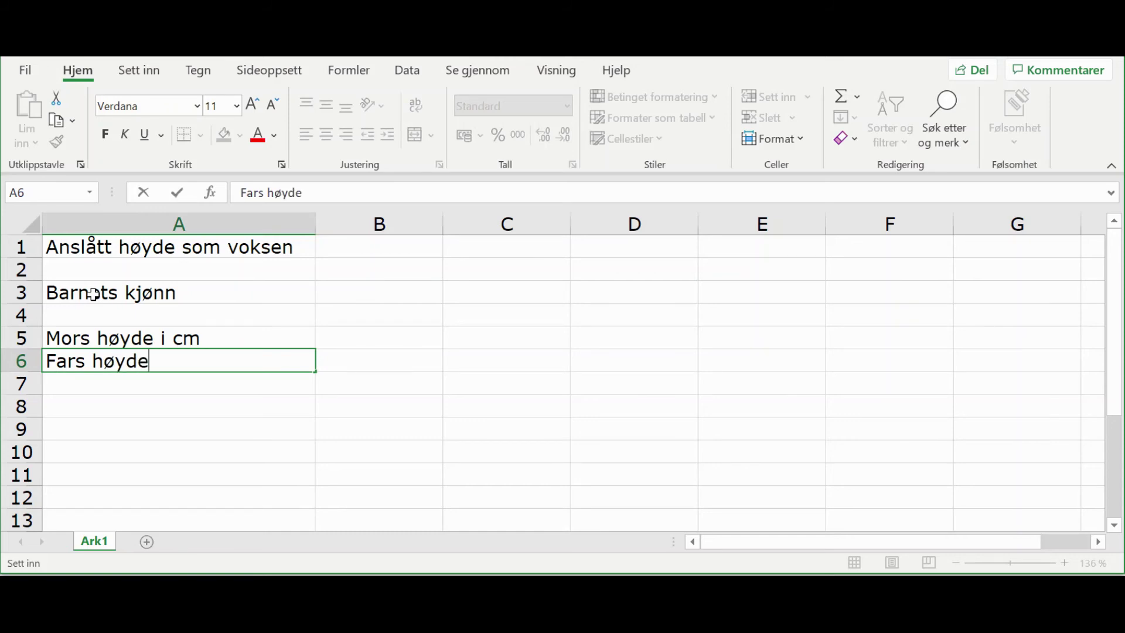
type("i cm")
key("Return")
key("Return")
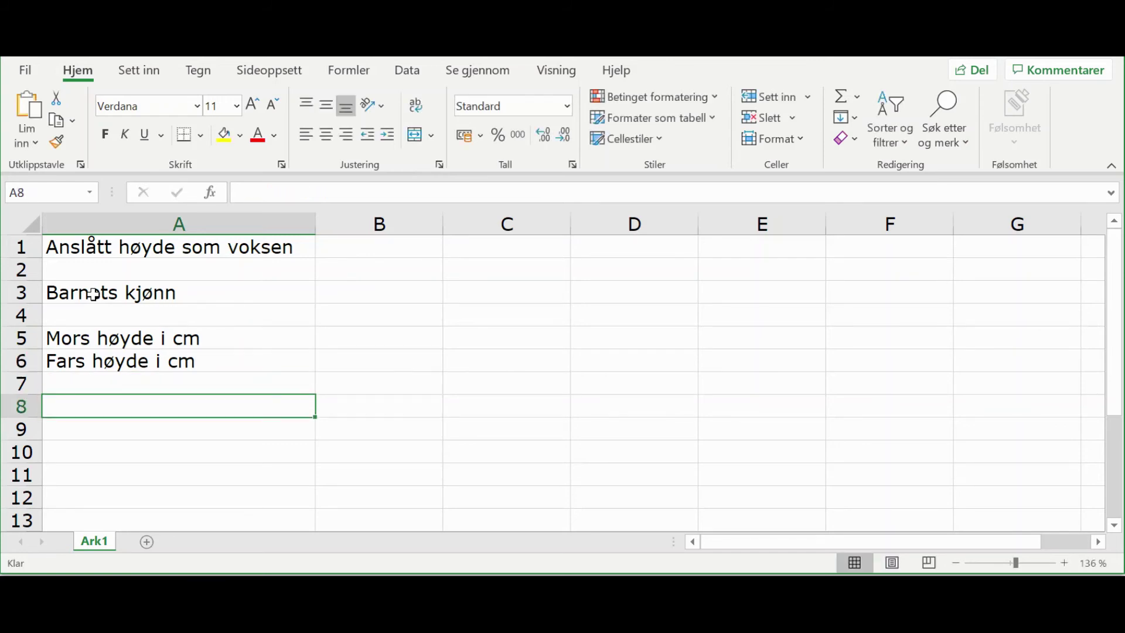
Enter the label "Anslått høyde i cm" for the result in cell A8
type("Anslått")
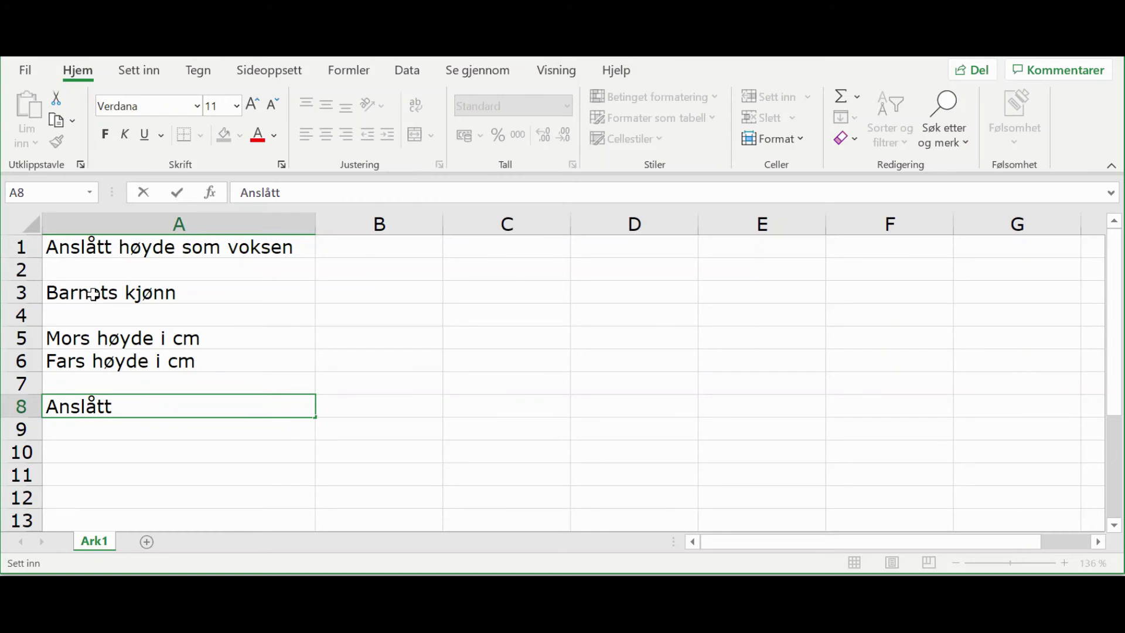
type(" høyde i cm")
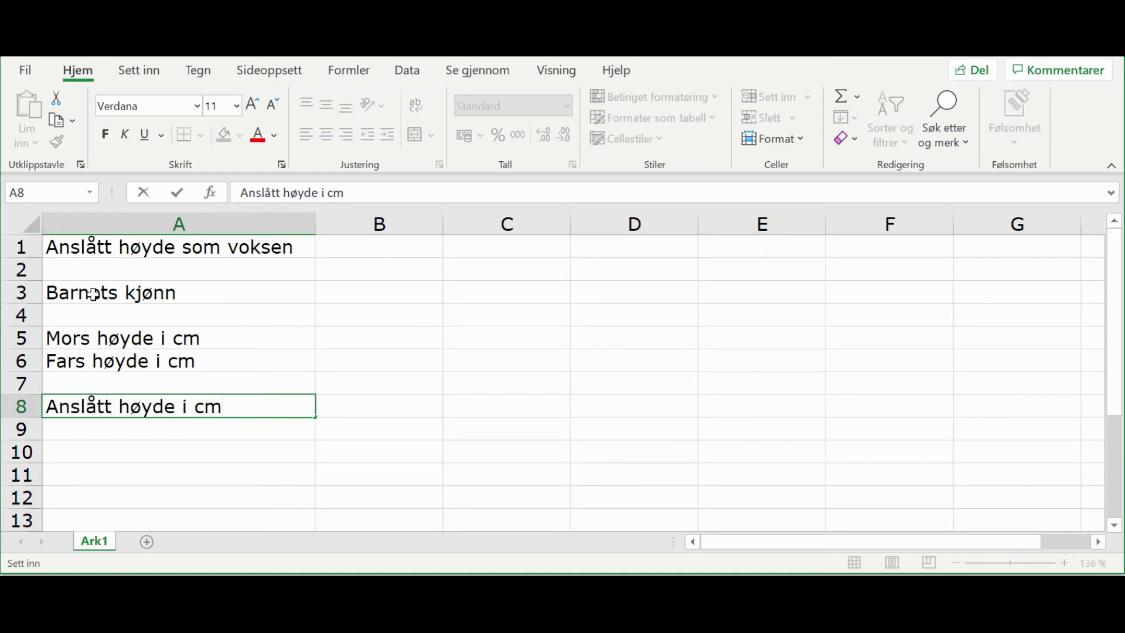
key("Tab")
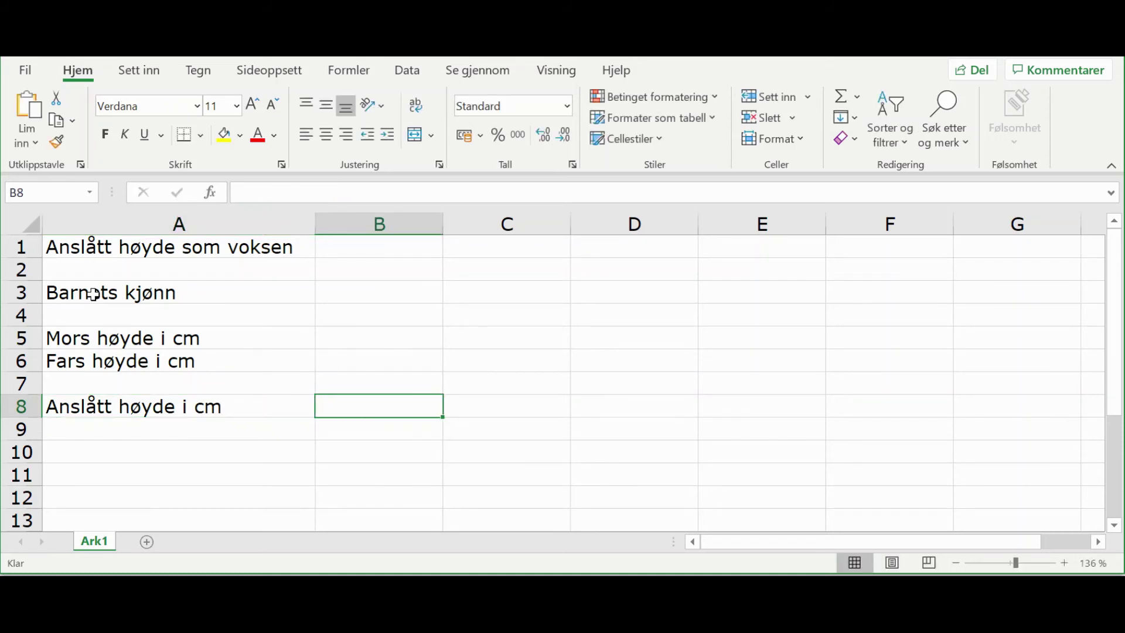
Enter J as the child's gender in B3, beside the label "Barnets kjønn"
key("Up")
key("Up")
key("Up")
key("Up")
key("Up")
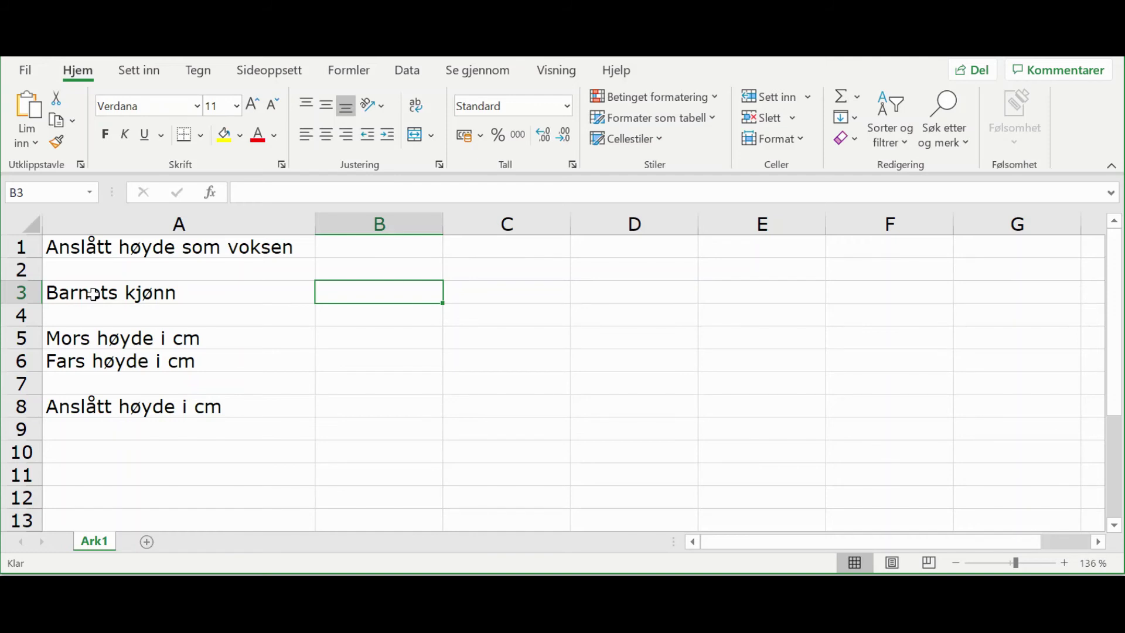
type("J")
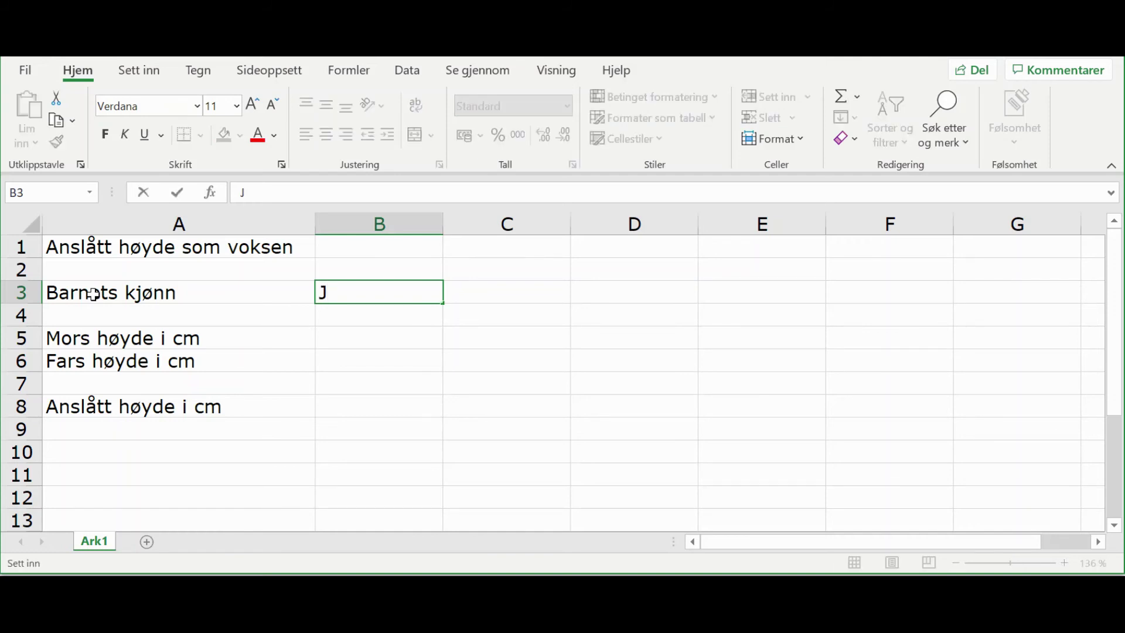
key("BackSpace")
type("G")
key("BackSpace")
type("J")
key("Return")
key("Return")
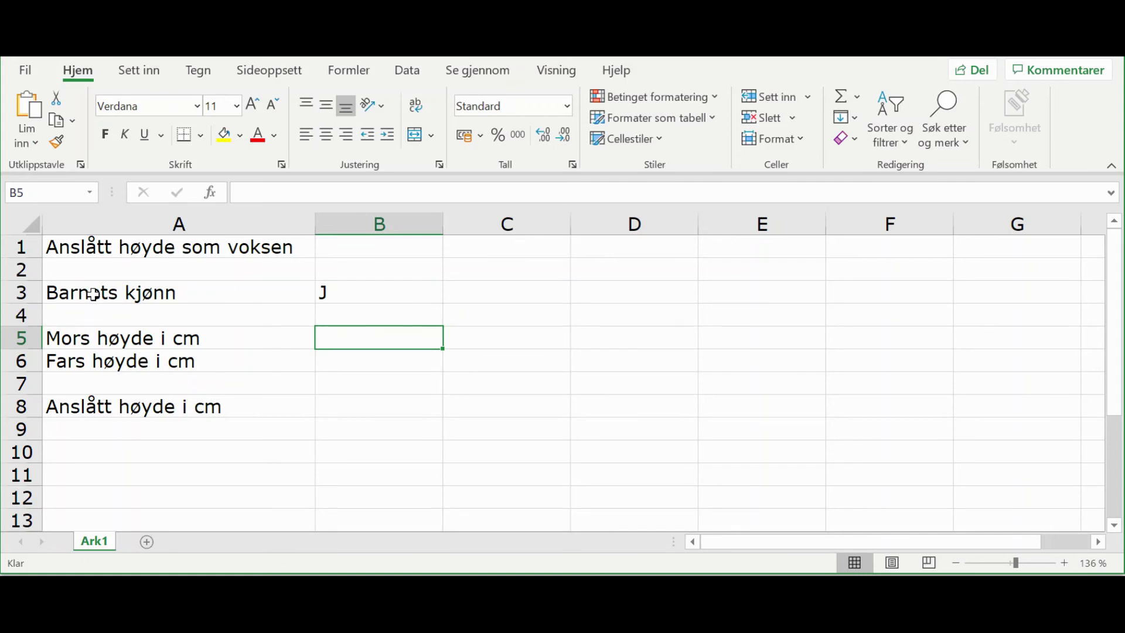
Enter the mother's height 170 in B5 and the father's height 184 in B6
type("170")
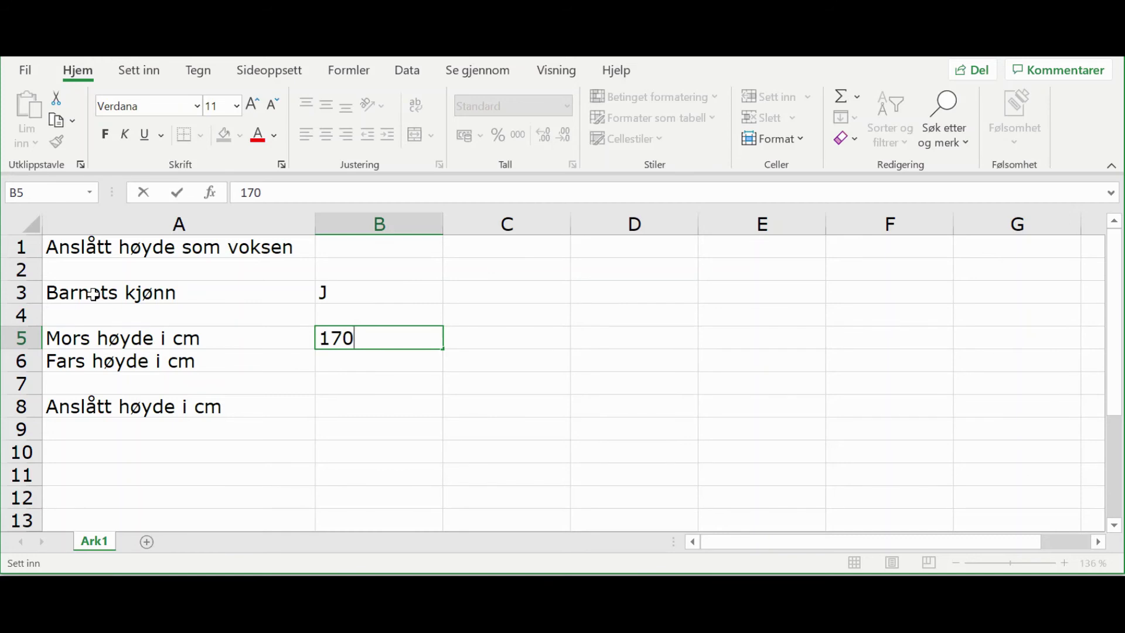
key("Return")
type("1834")
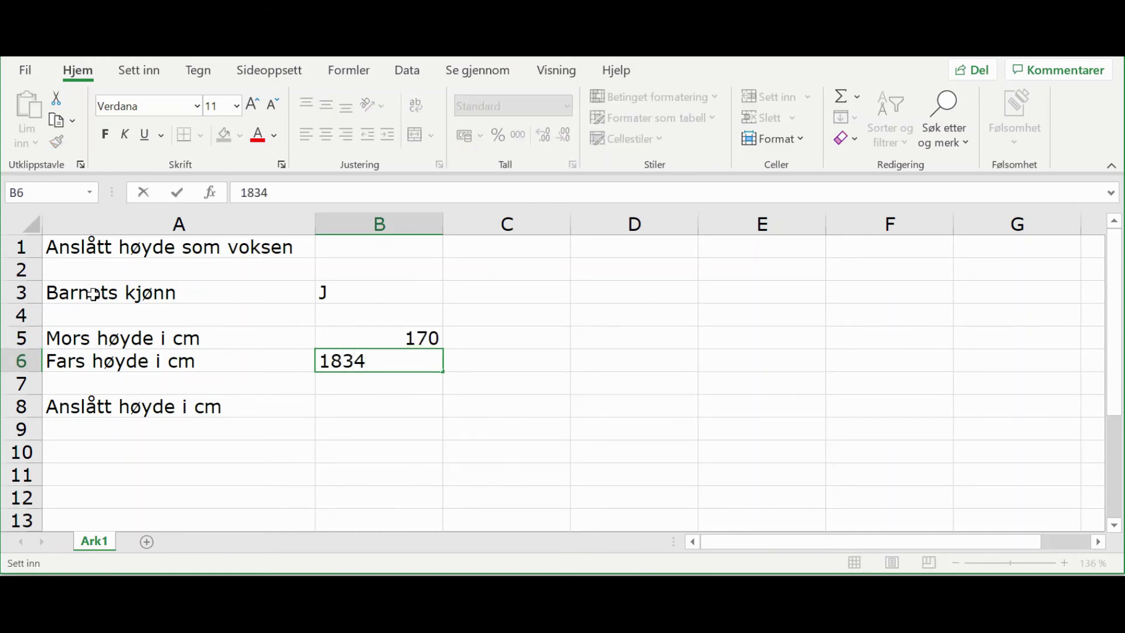
key("BackSpace")
key("BackSpace")
type("4")
left_click(643, 355)
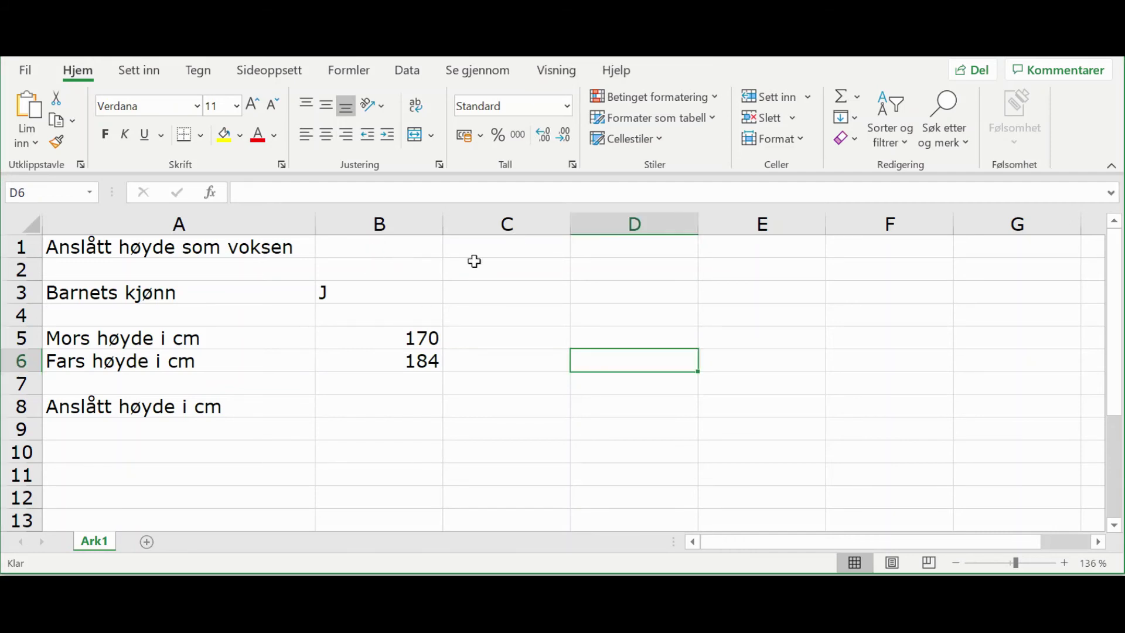
Centre the contents of cells B1 to B8 horizontally
left_click_drag(400, 246, 400, 404)
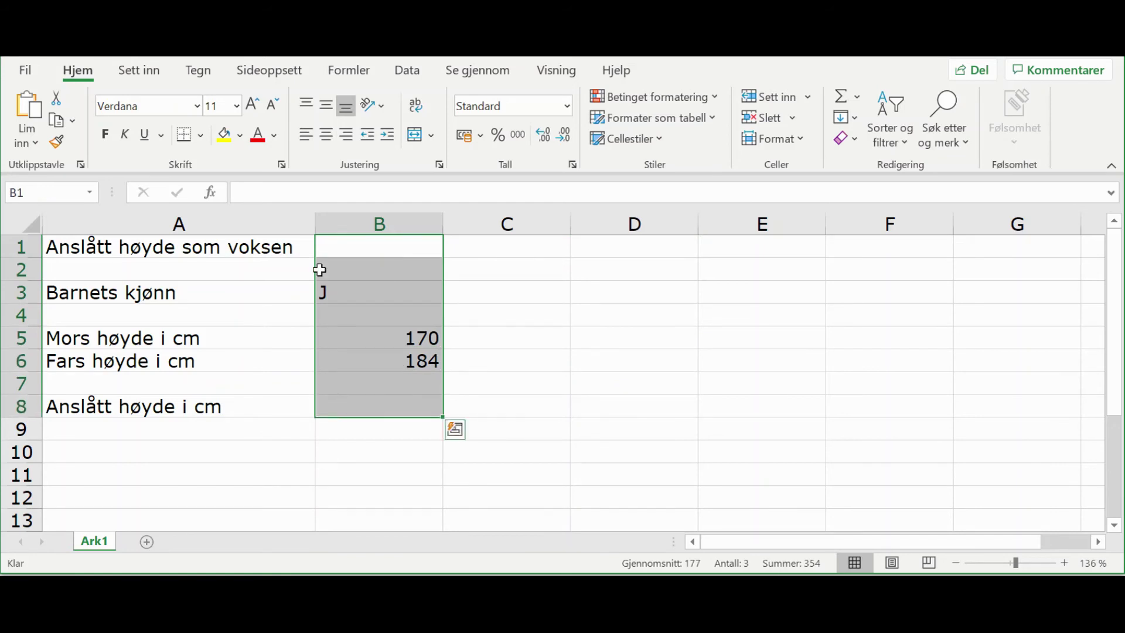
left_click(327, 135)
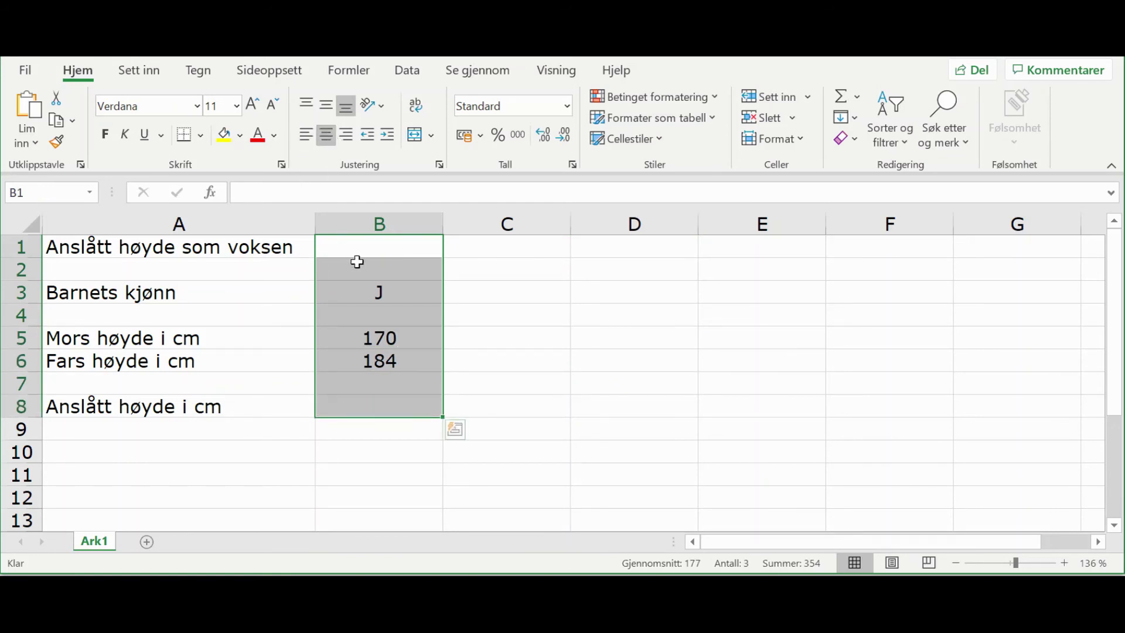
left_click(630, 331)
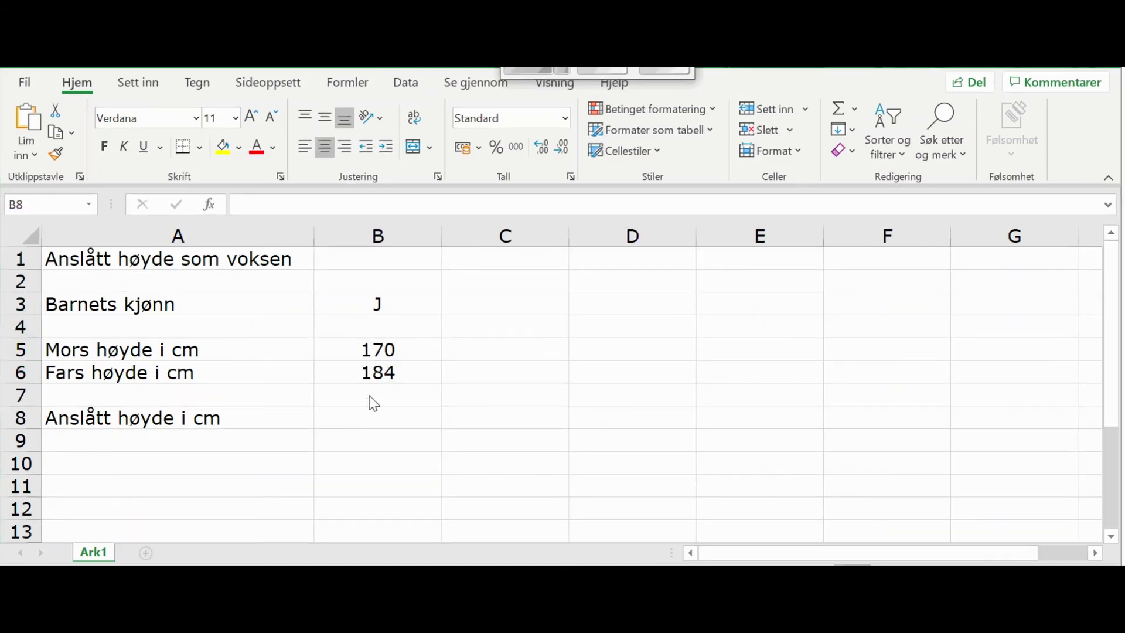
Begin an HVIS formula in B8 that tests whether the child's gender in B3 equals "J"
left_click(364, 406)
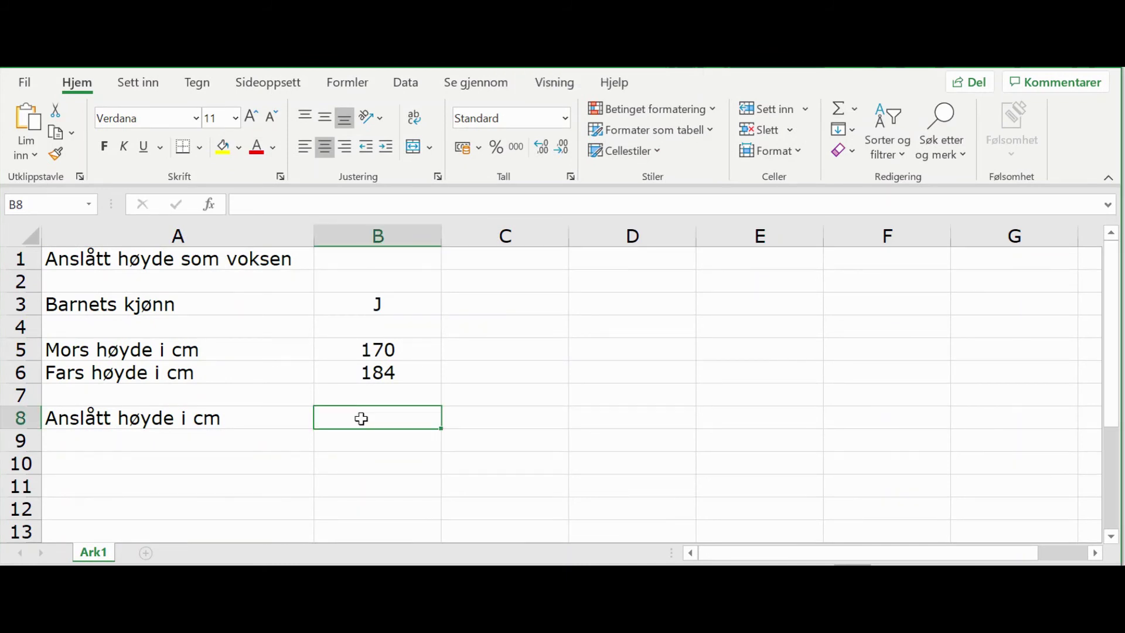
type("=")
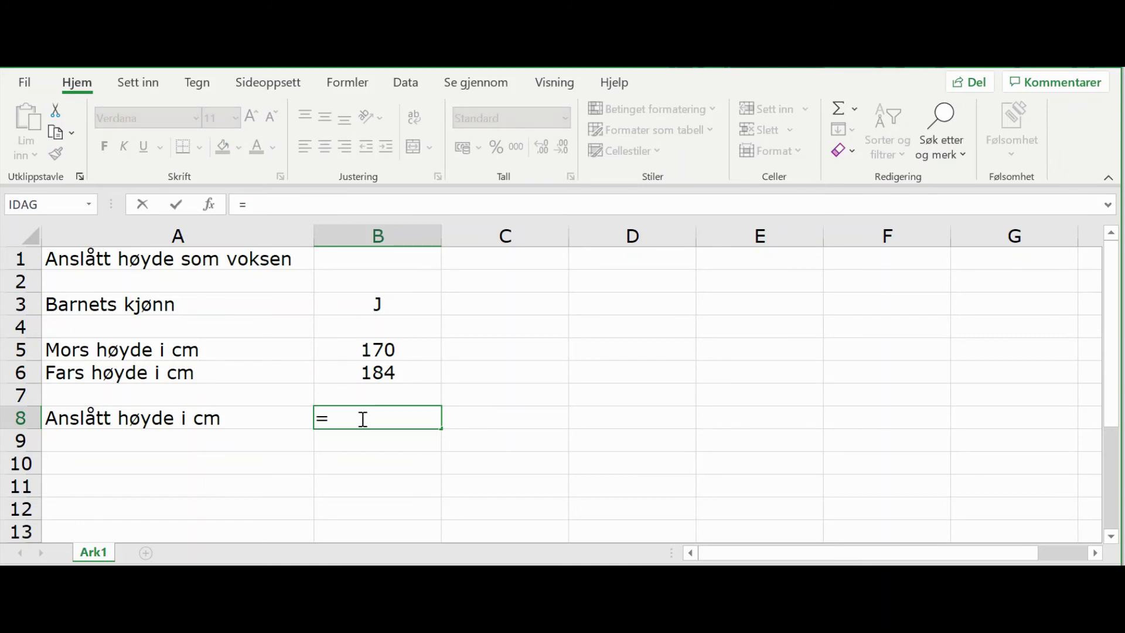
type("HVIS")
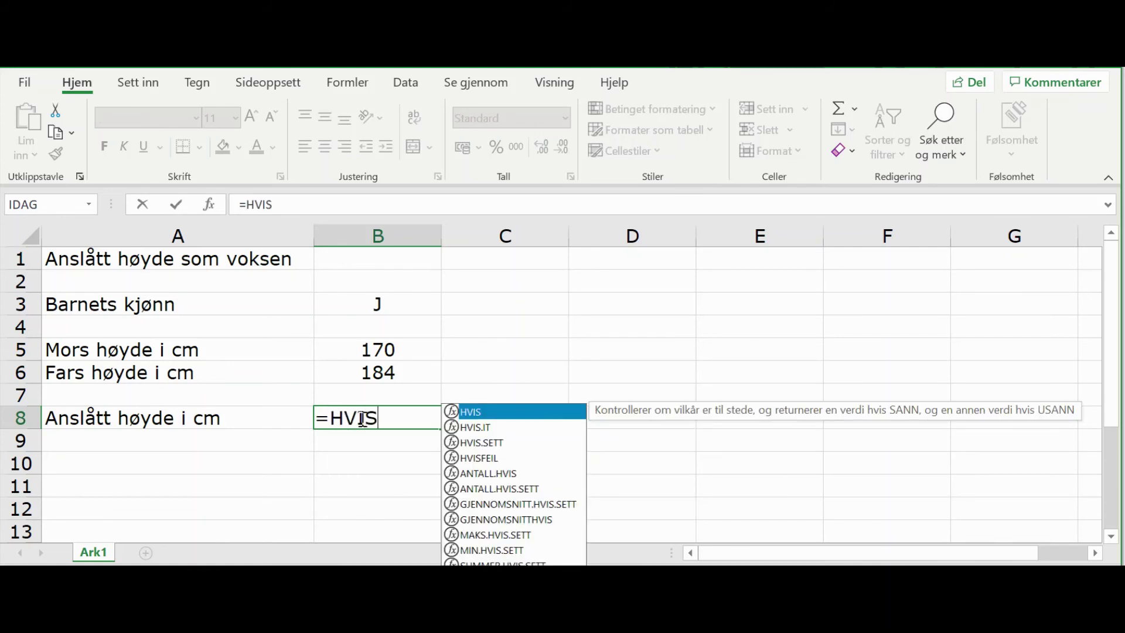
type("(")
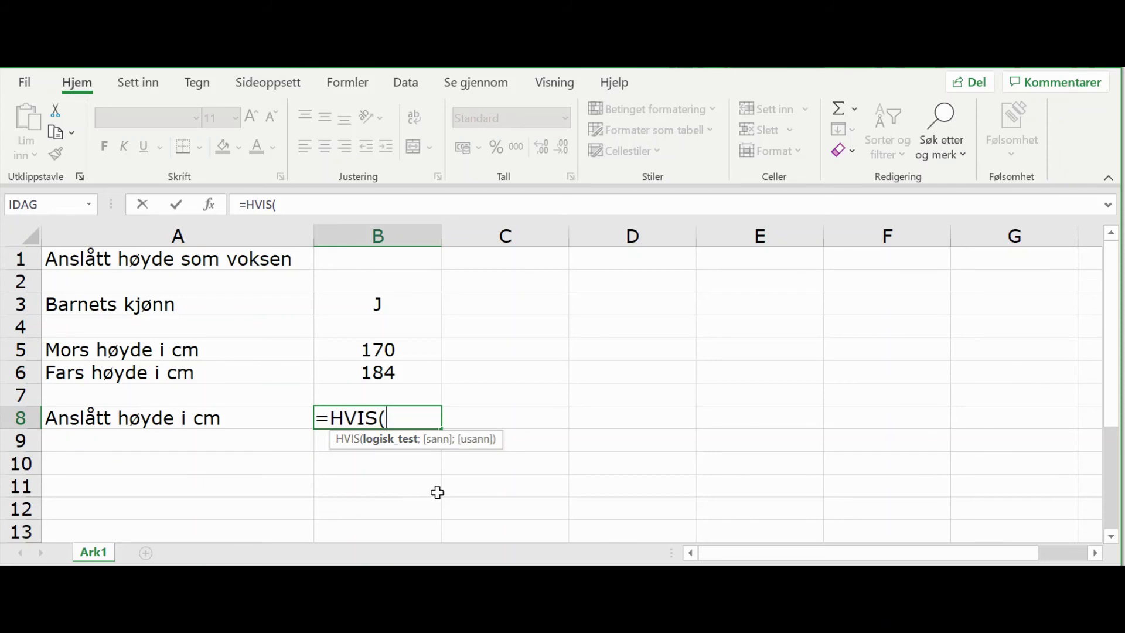
left_click(387, 305)
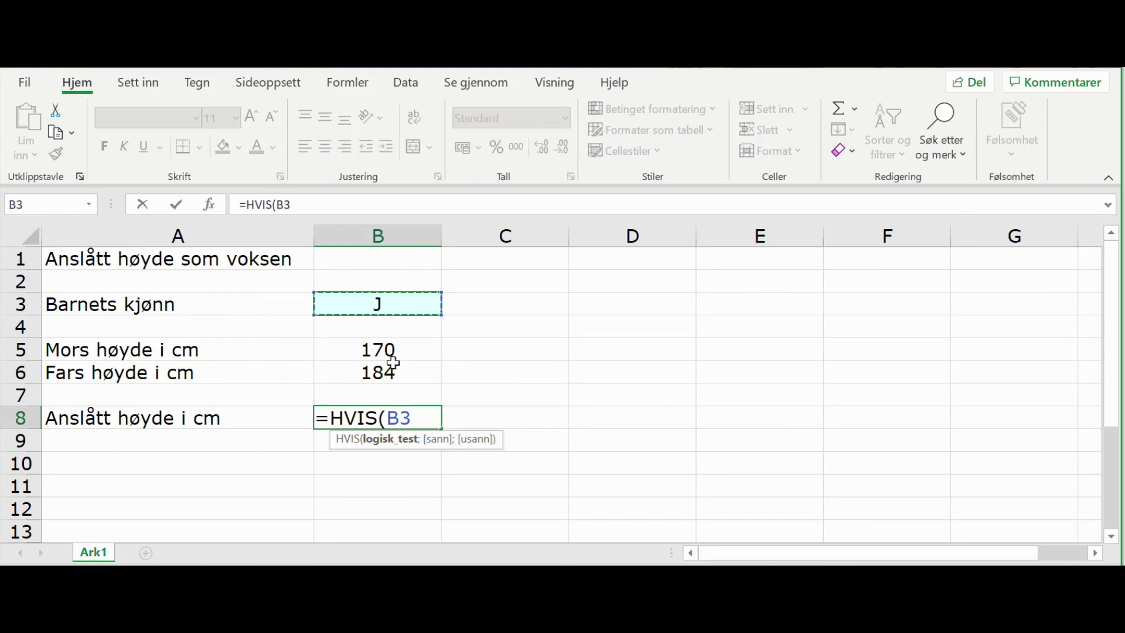
type("=\"J")
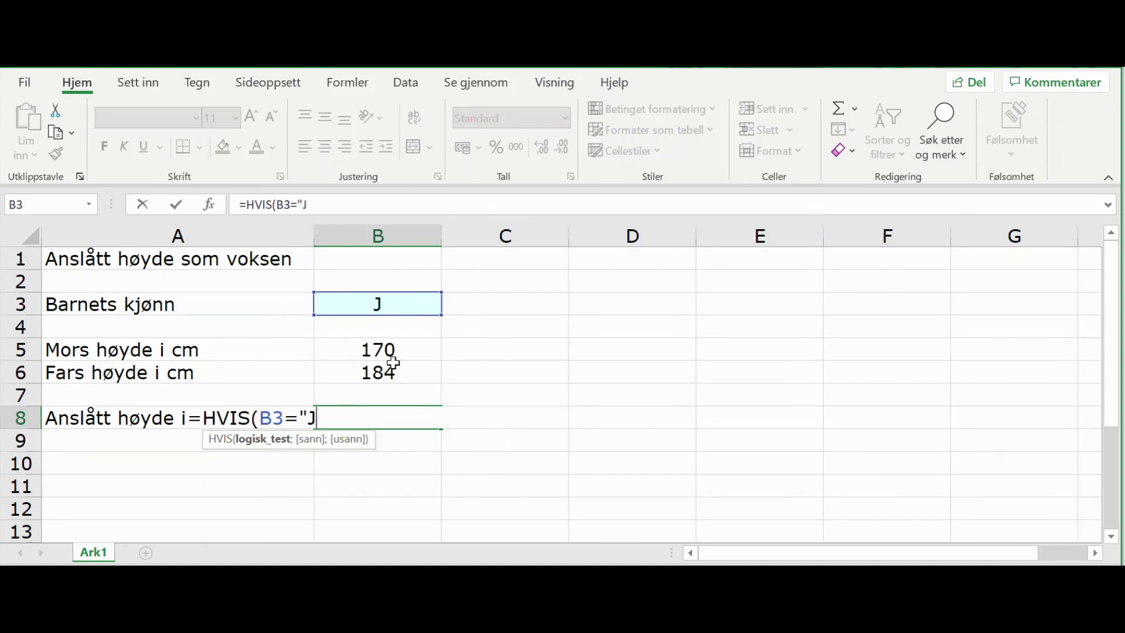
type("\";")
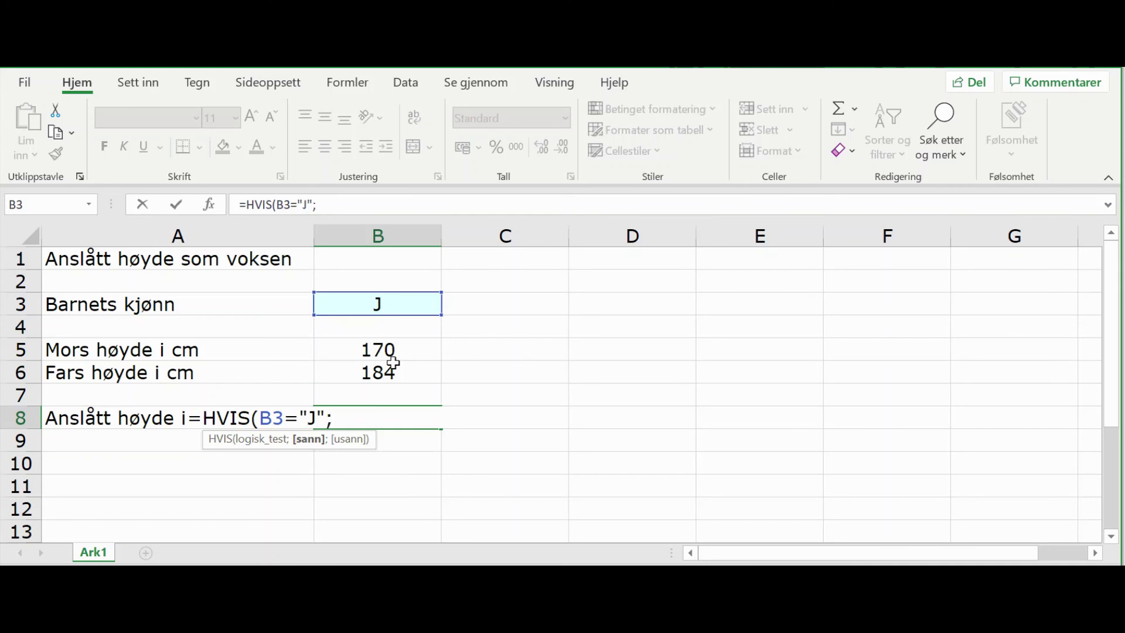
Add (B5+B6-13)/2 as the value if true in B8's HVIS formula
type("(")
left_click(386, 351)
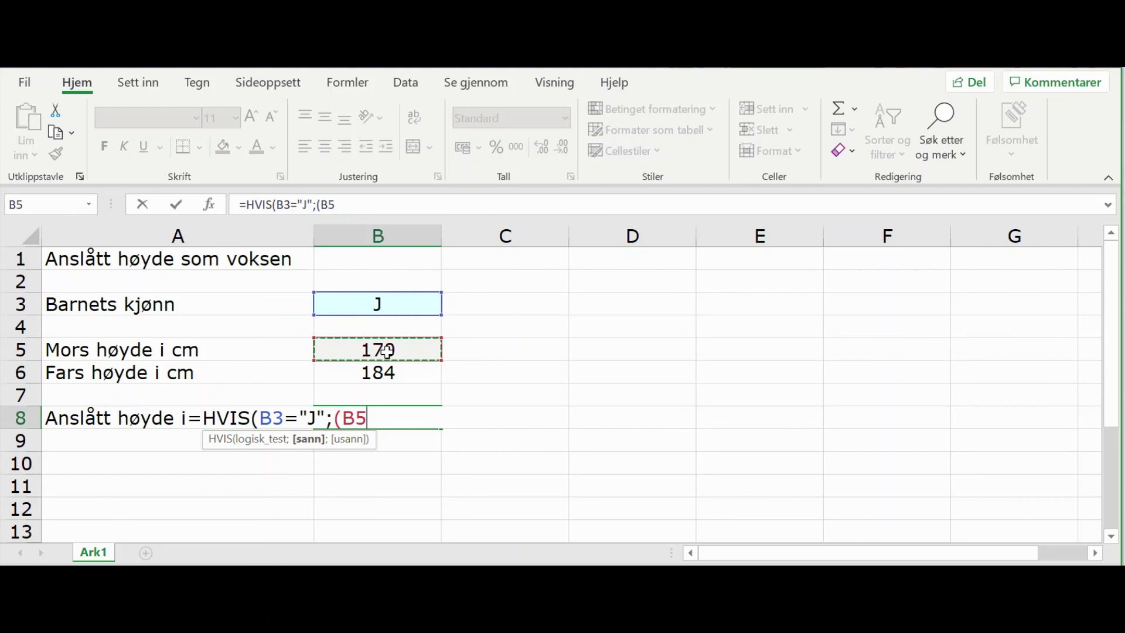
type("+")
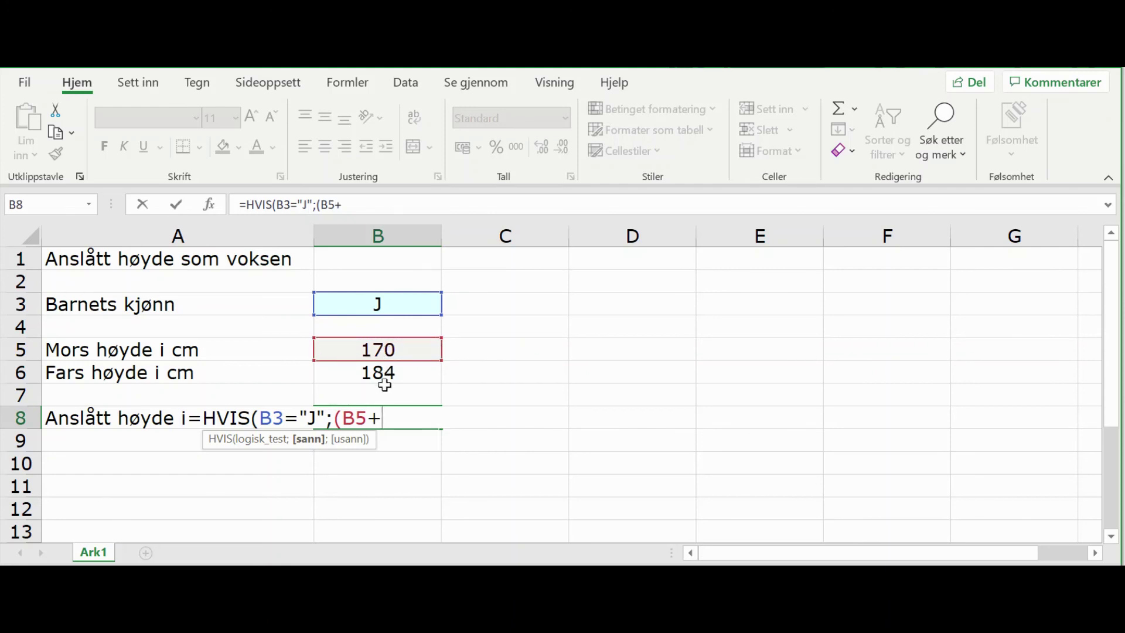
left_click(386, 376)
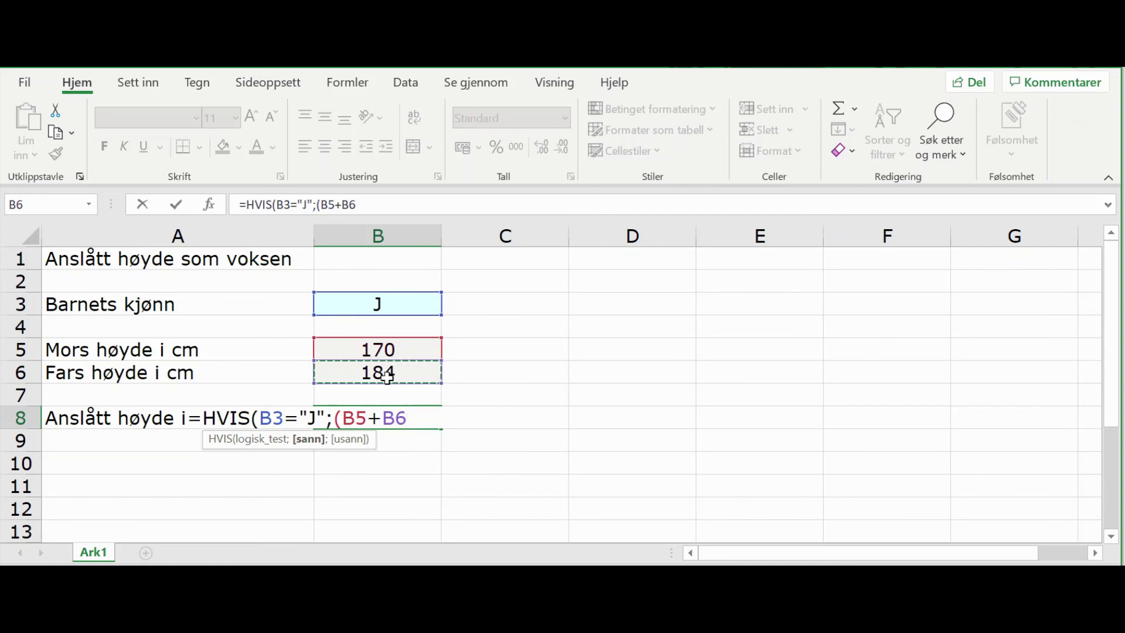
type("-13)/2")
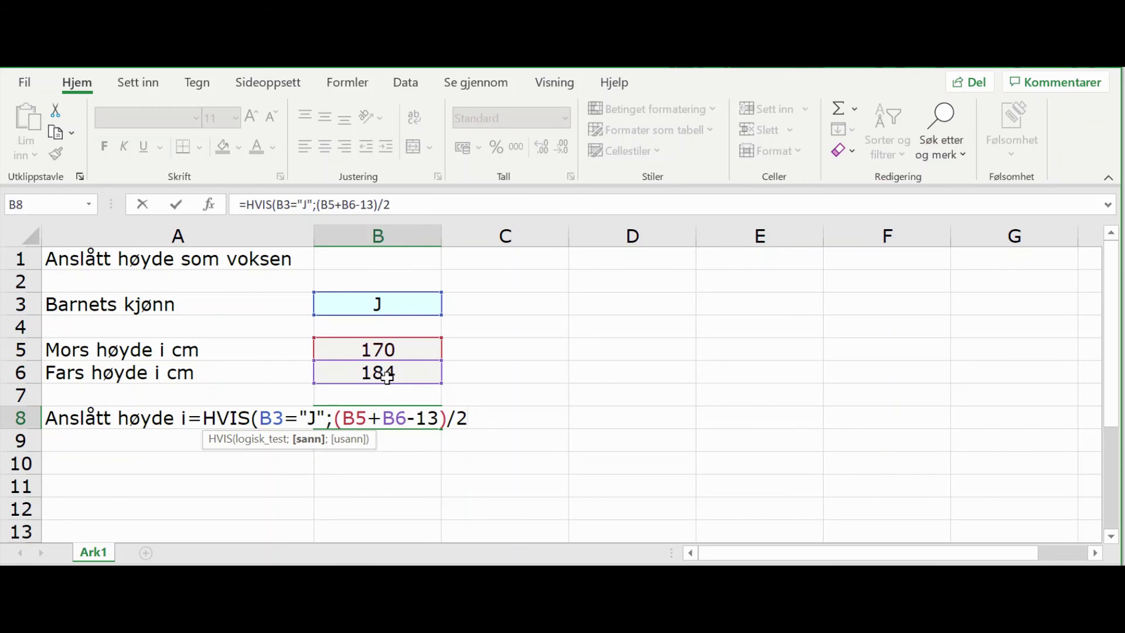
type(";")
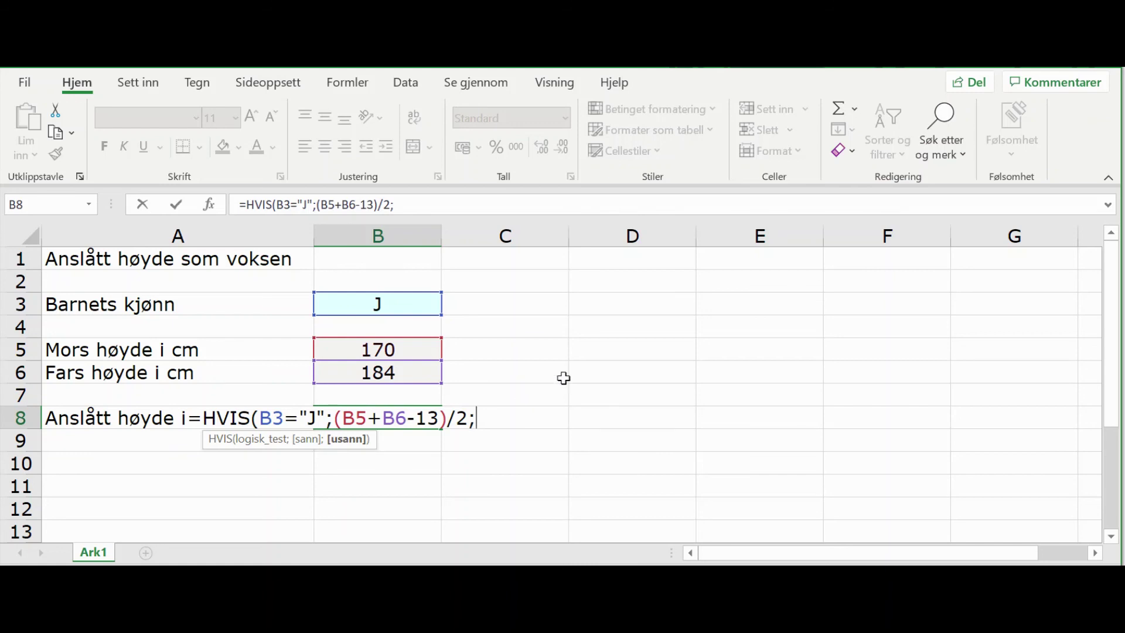
Add (B5+B6+13)/2 as the value if false and complete the HVIS formula in B8
type("(")
left_click(379, 350)
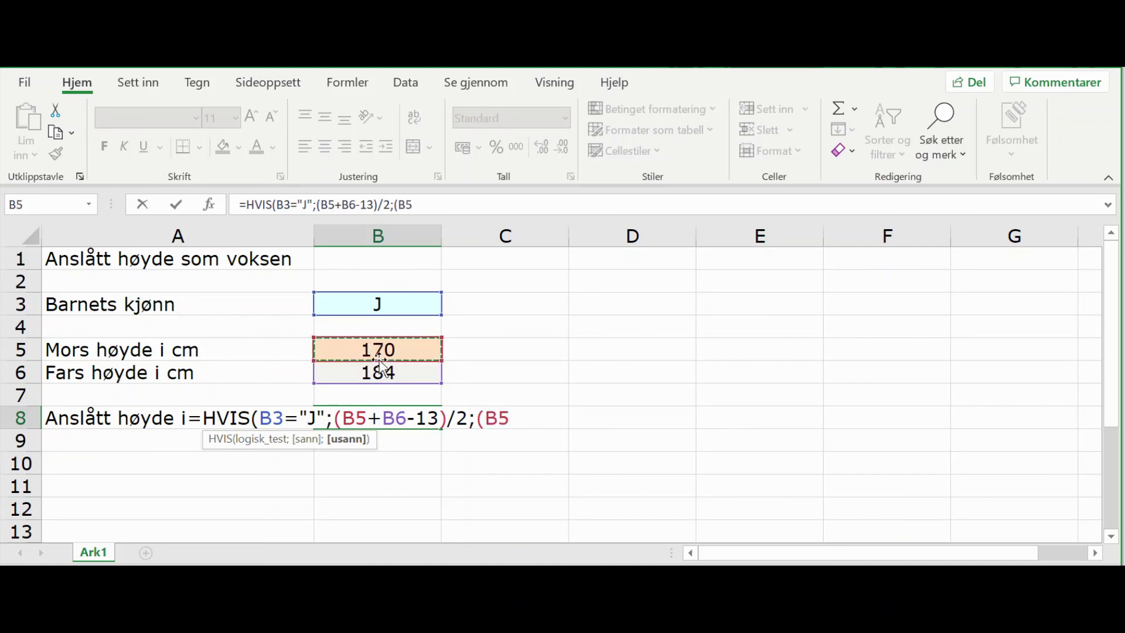
type("+")
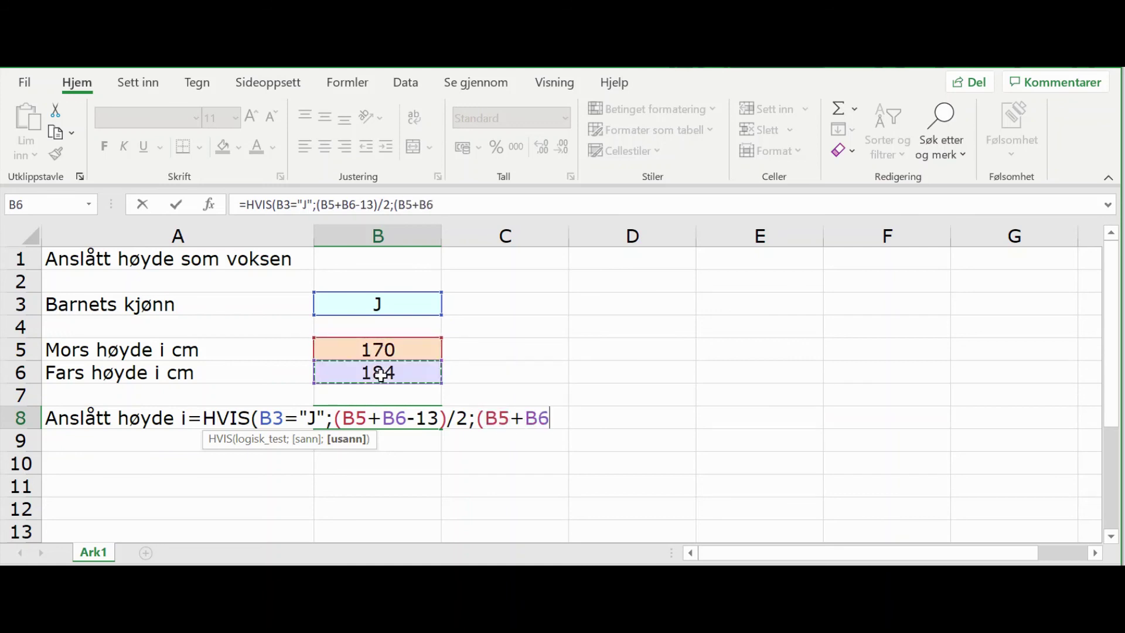
left_click(381, 375)
type("+13")
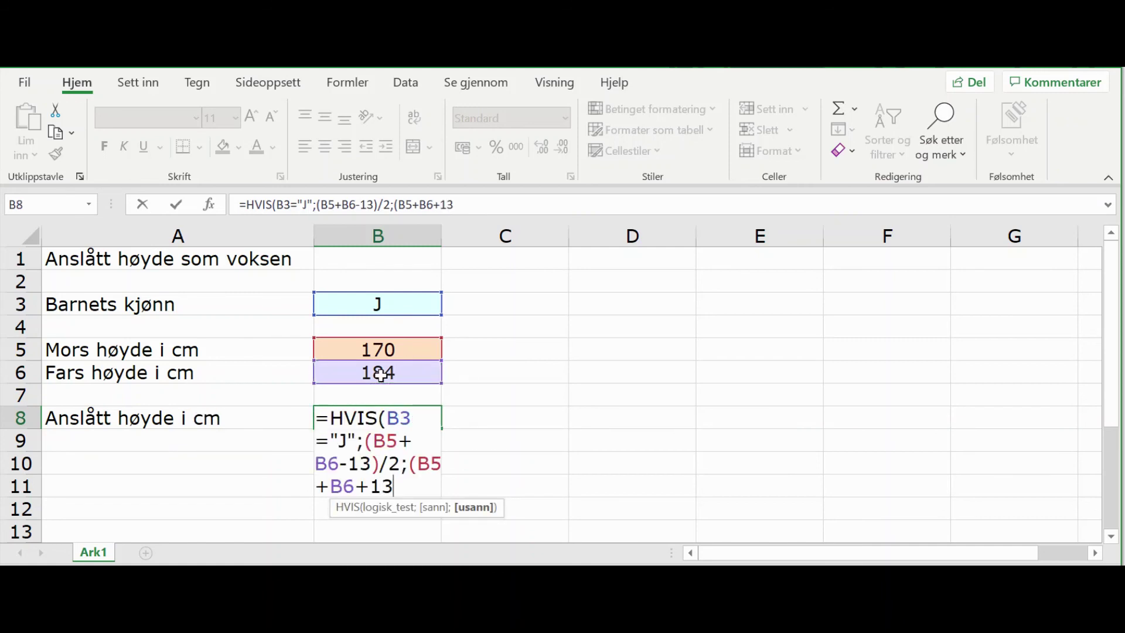
type(")/2)")
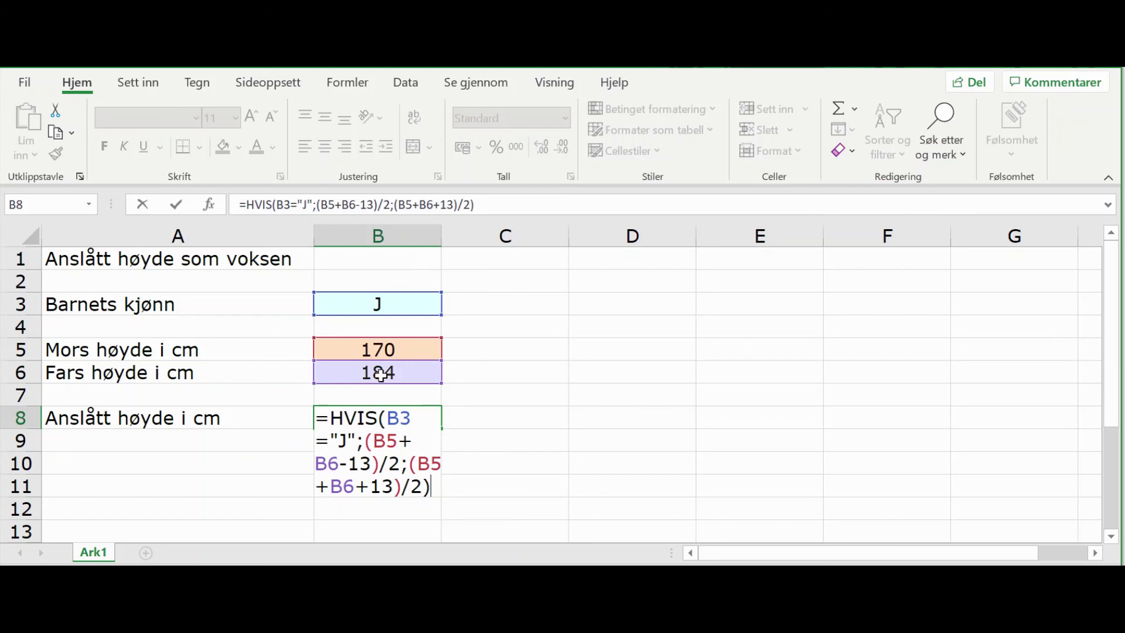
key("Return")
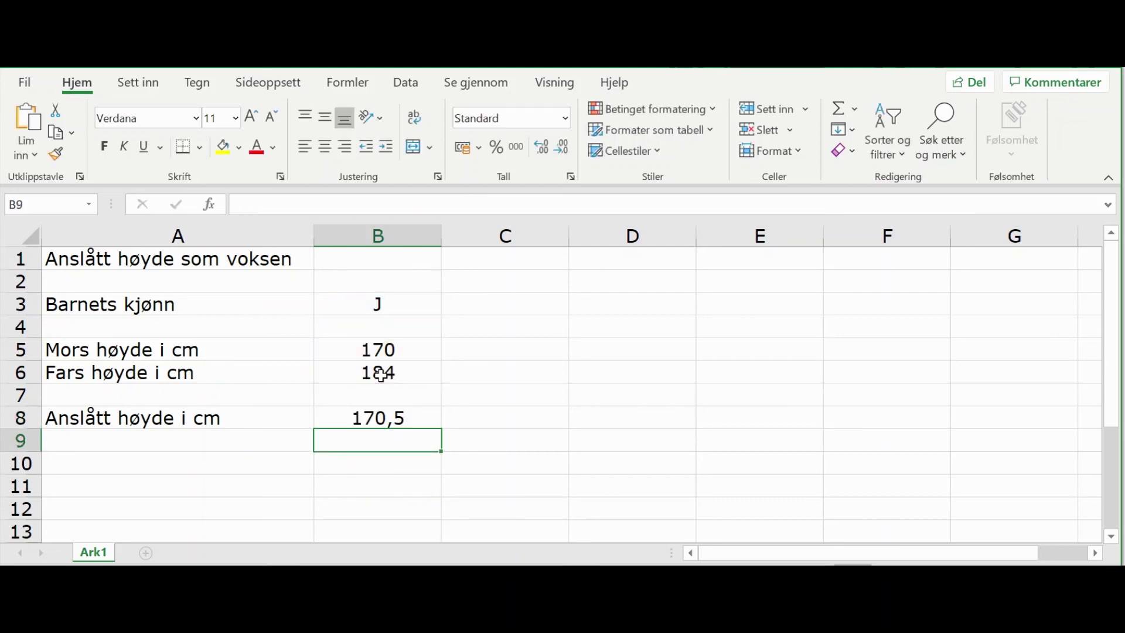
Check the formula in B8 and change the child's gender in B3 to G
left_click(384, 417)
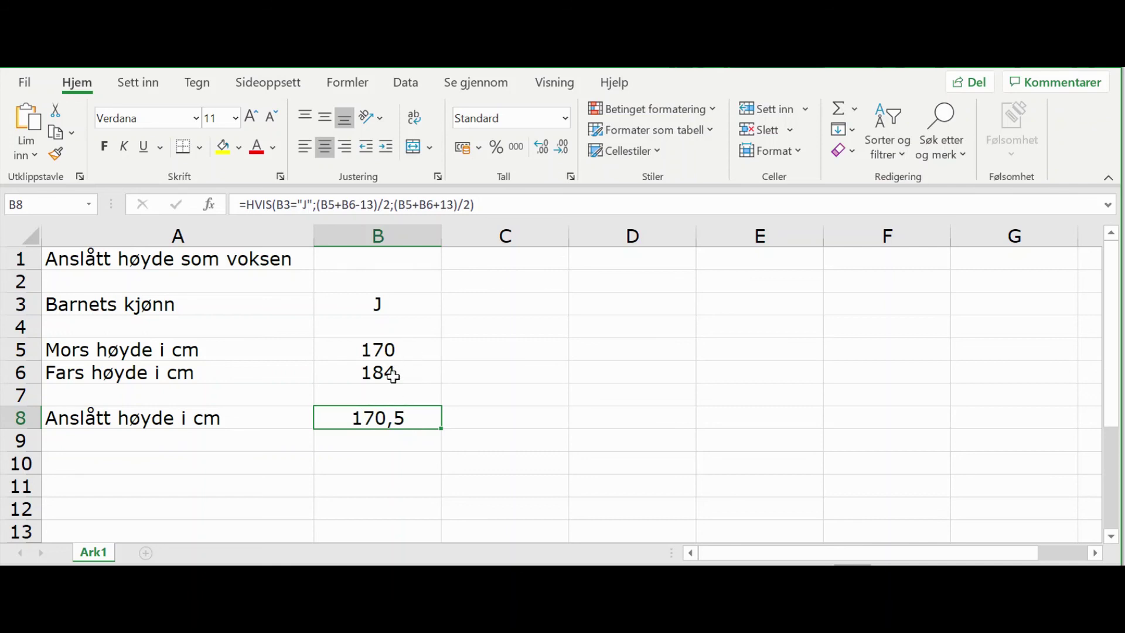
left_click(387, 302)
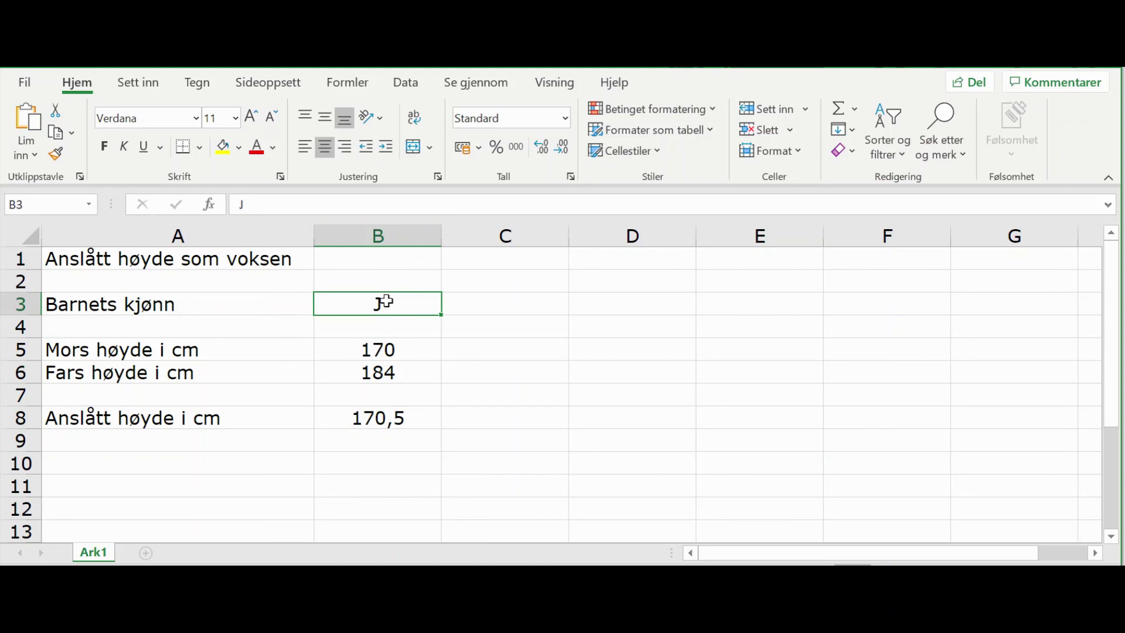
type("G")
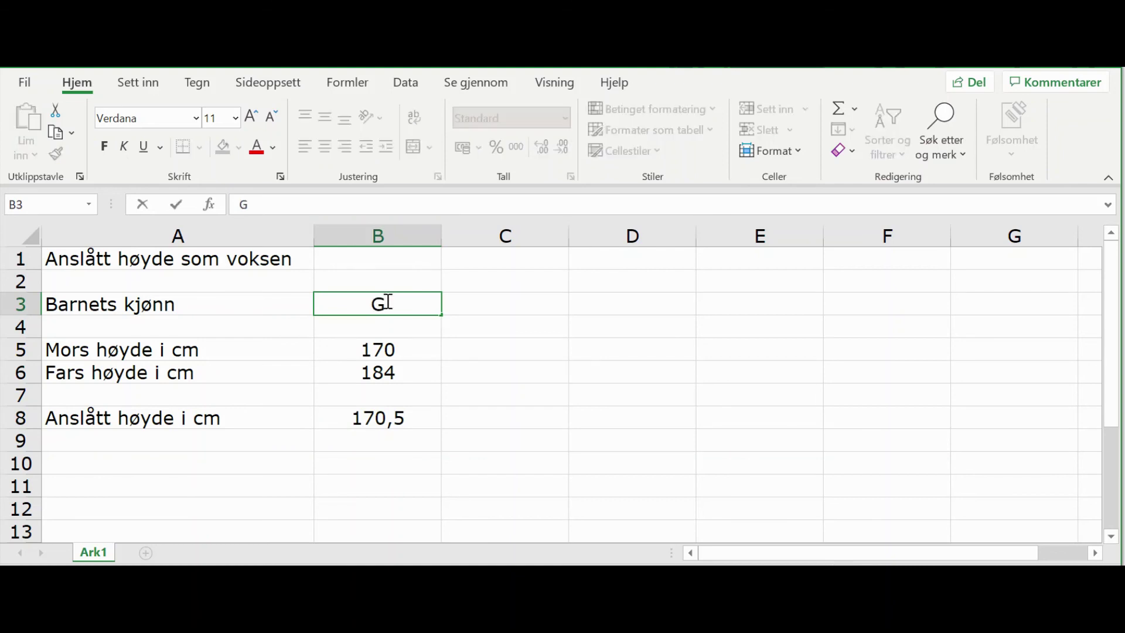
key("Return")
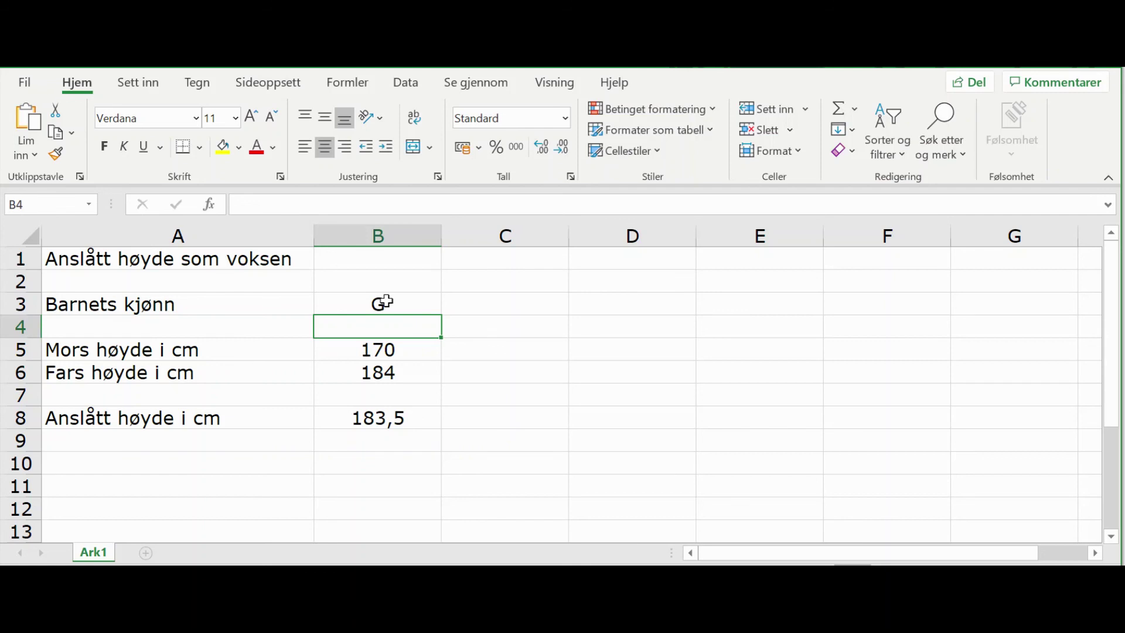
Set the mother's height in B5 to 176
left_click(380, 351)
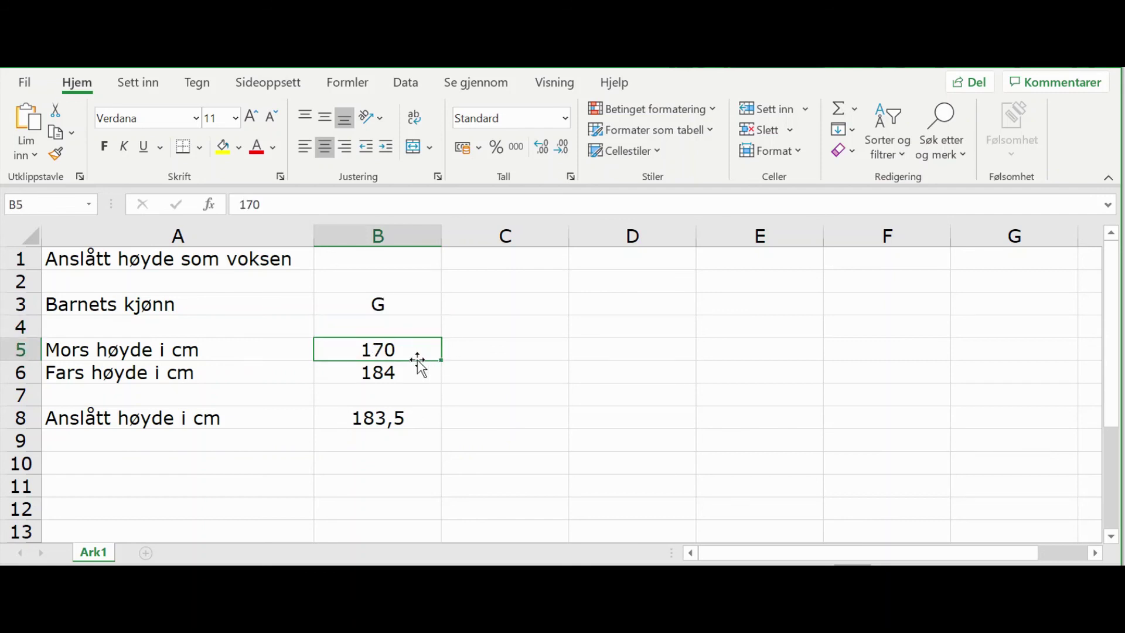
type("176")
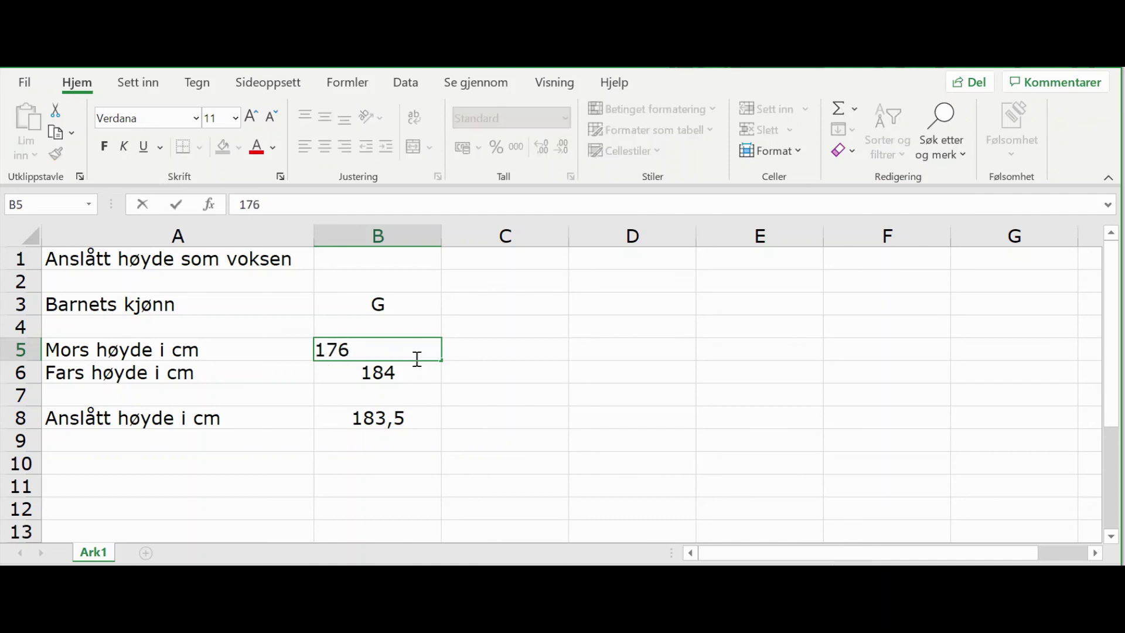
key("Return")
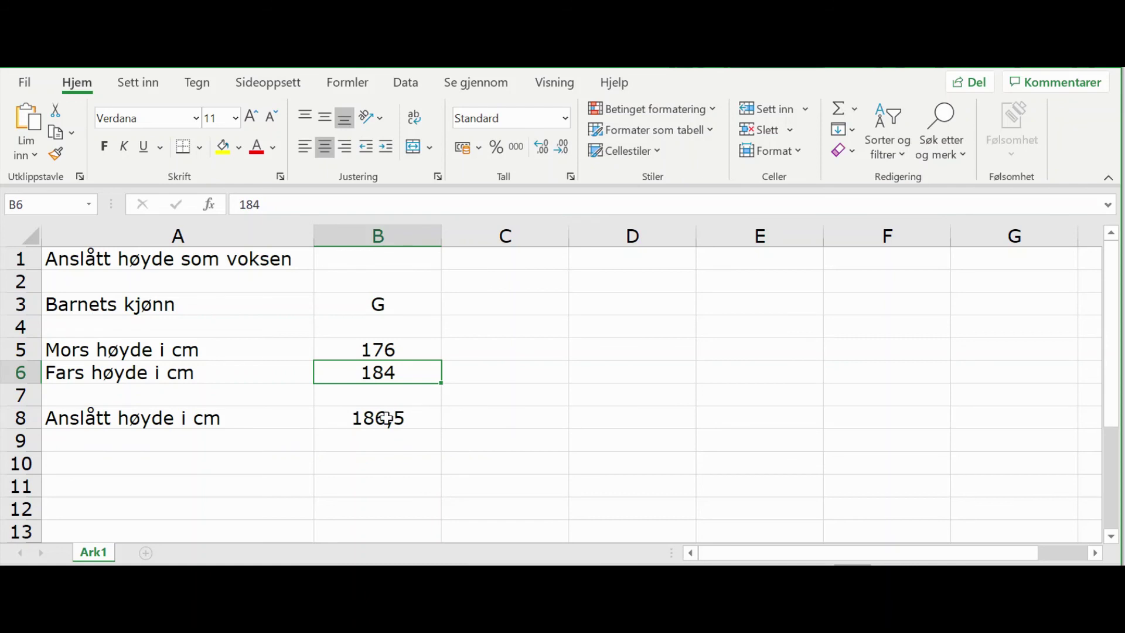
Set the child's gender in B3 to J
left_click(381, 304)
type("J")
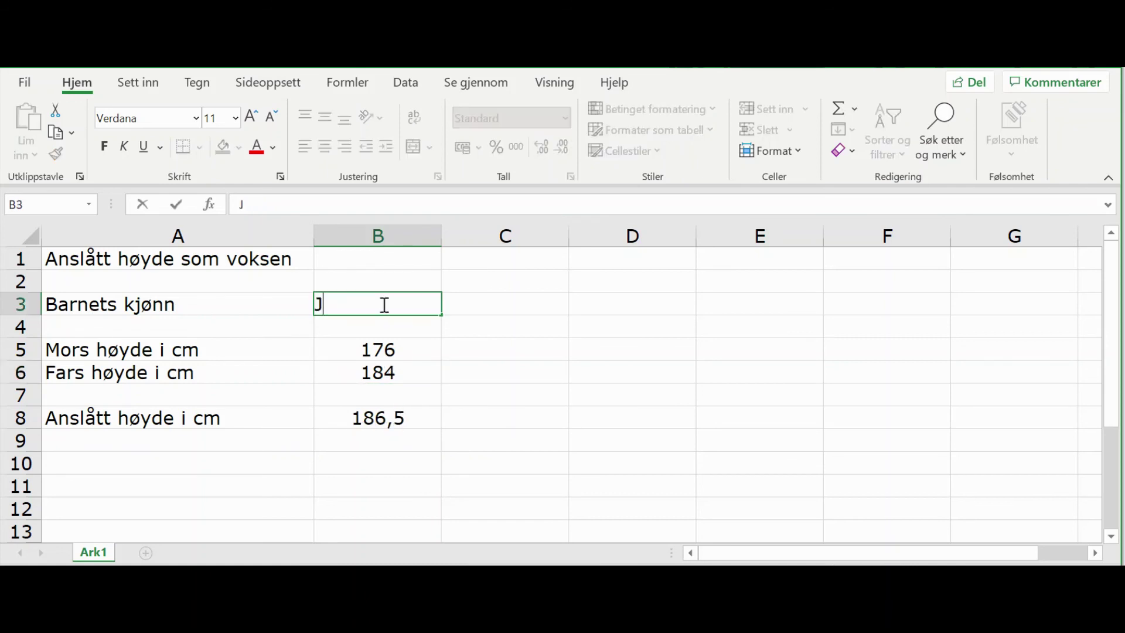
key("Return")
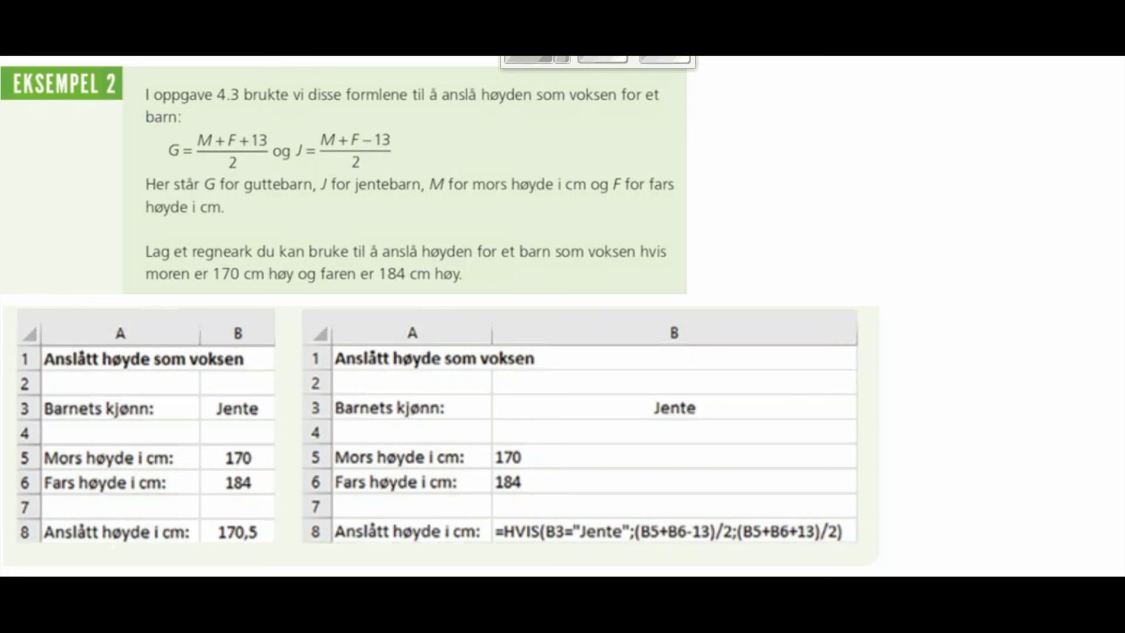
key("Right")
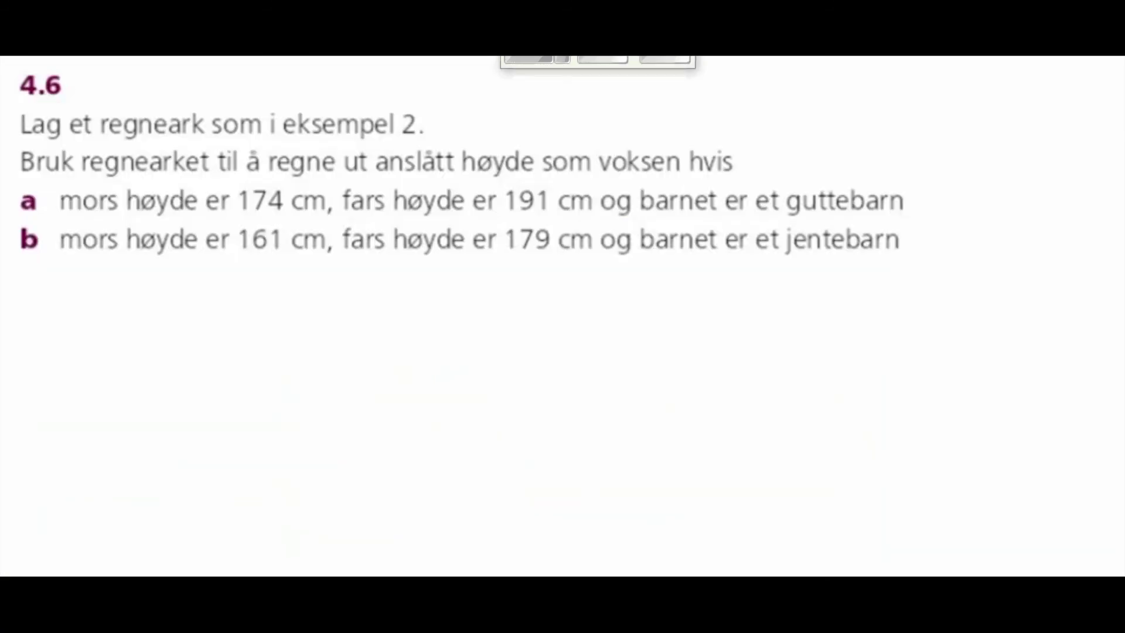